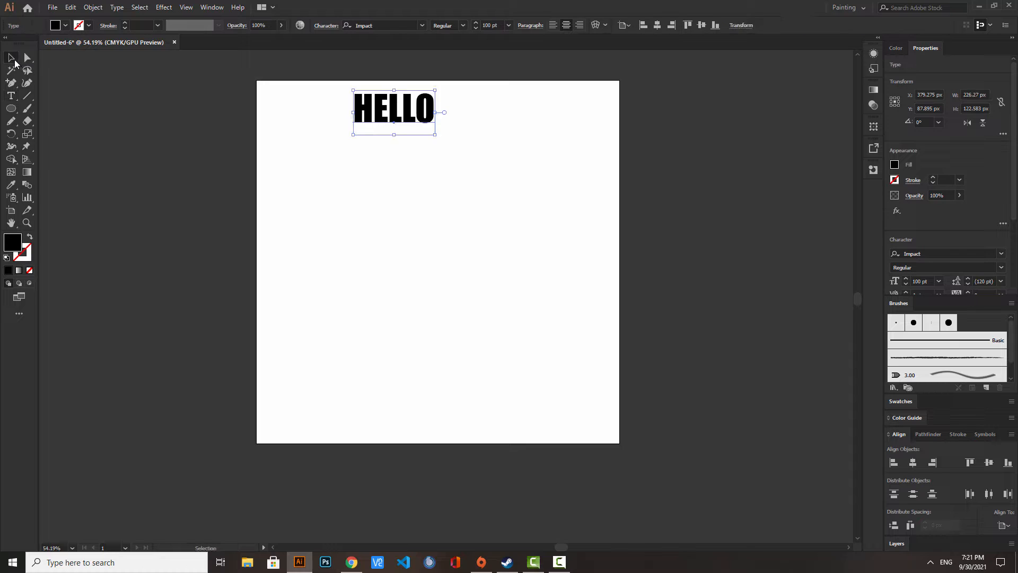
- Move the HELLO text about 107 px right and 35 px down, and open its character settings
drag(381, 112, 419, 118)
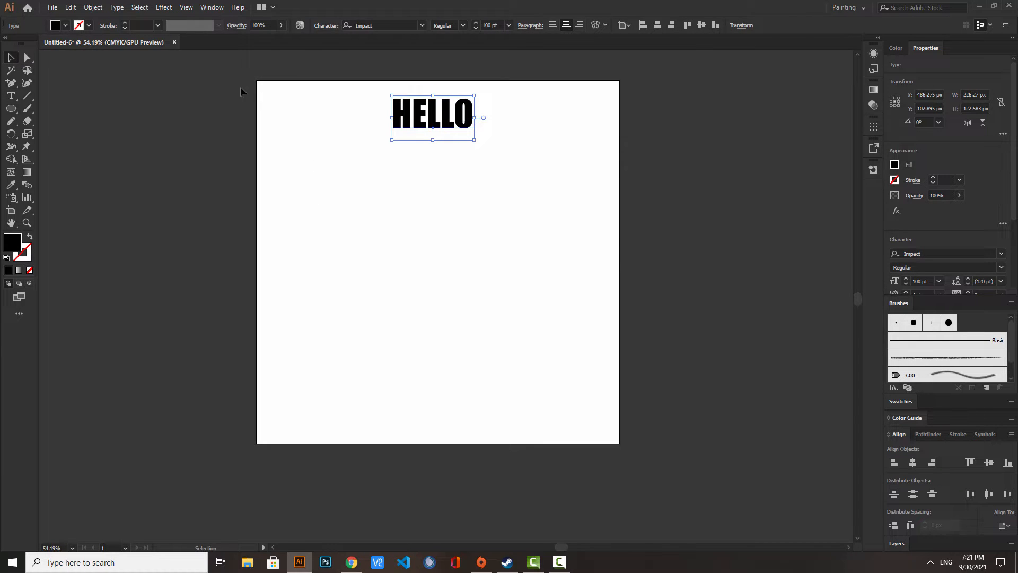
drag(476, 28, 476, 24)
click(327, 26)
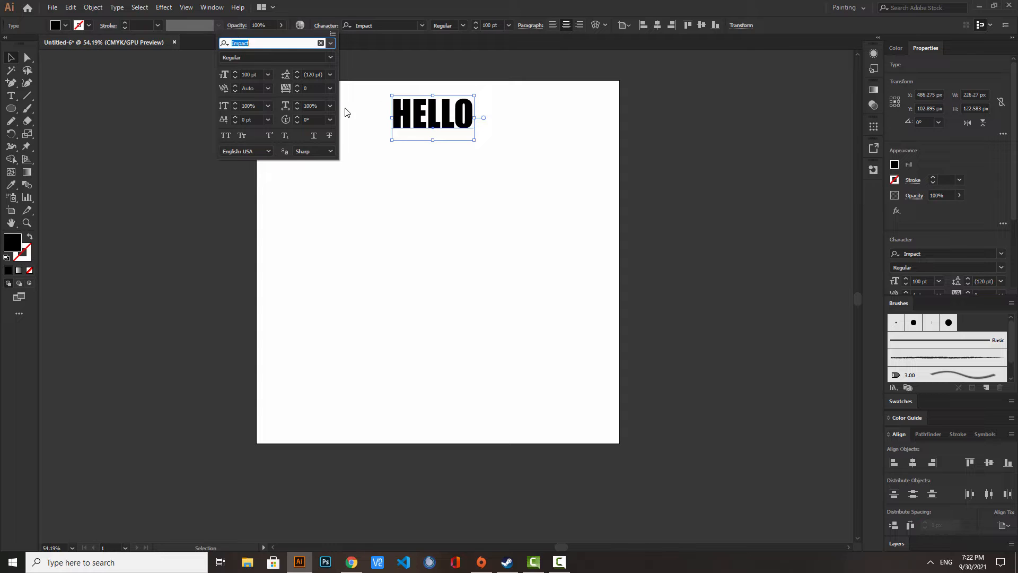
- Preview different horizontal and vertical scale presets on the HELLO text, keeping both at 100%
click(330, 106)
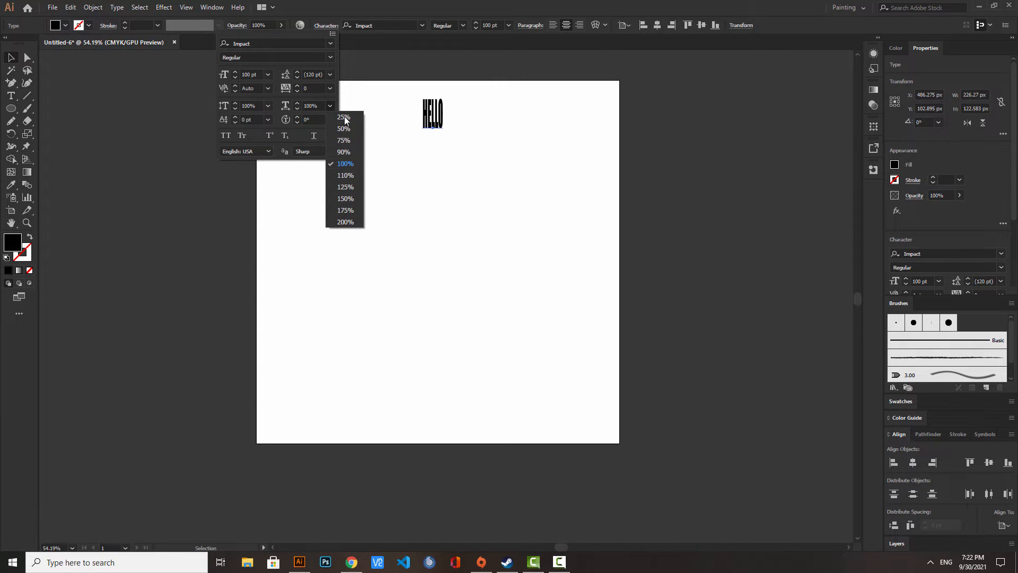
click(345, 163)
click(330, 106)
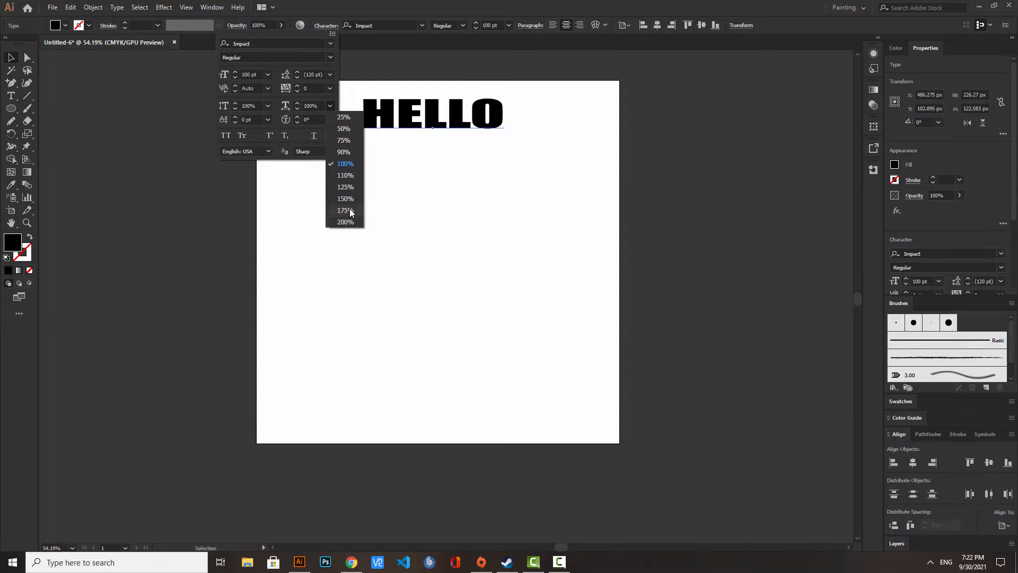
click(345, 164)
click(268, 106)
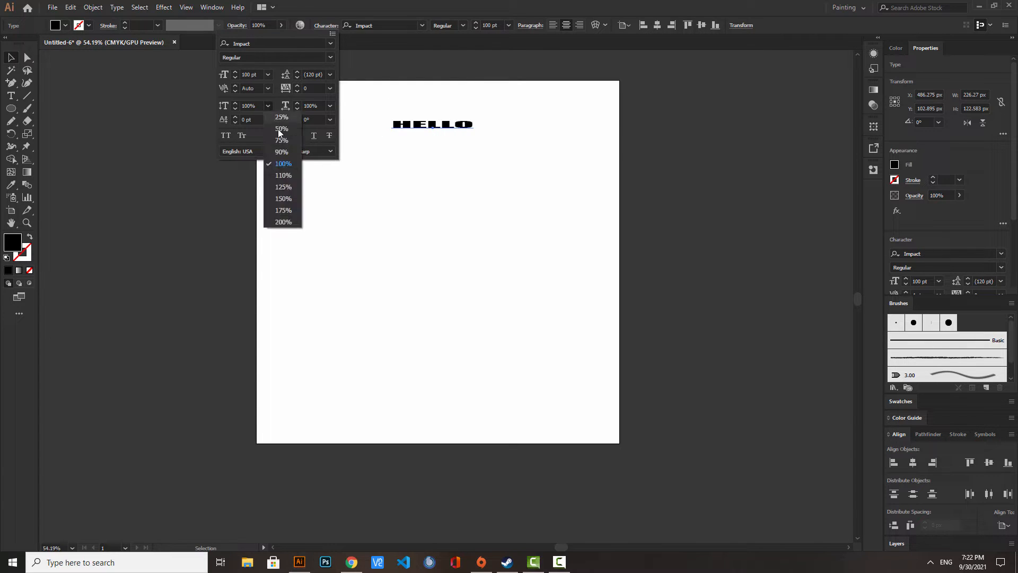
click(291, 167)
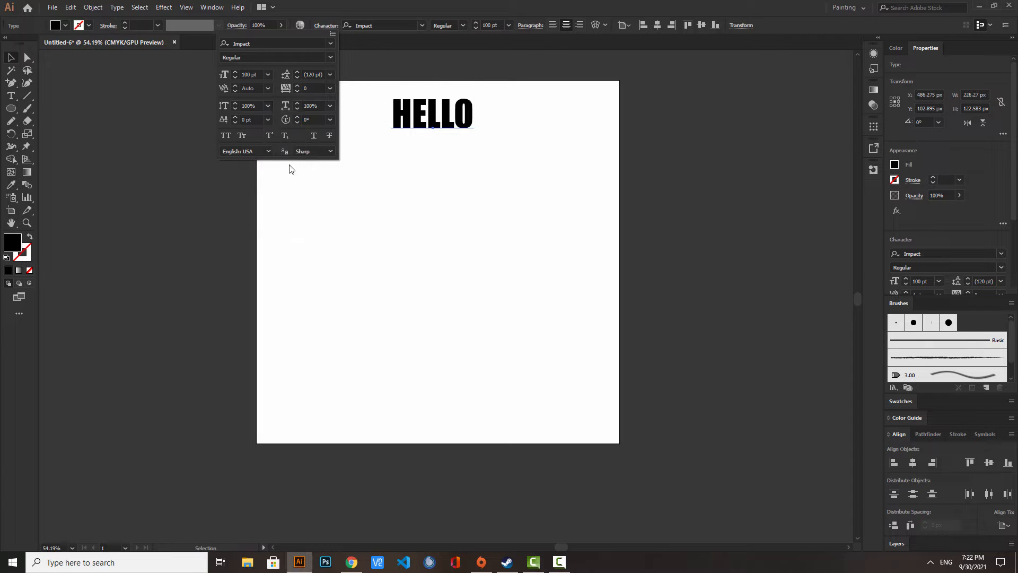
- Try strikethrough and underline on the HELLO text, switching each one off again
click(332, 138)
click(332, 138)
click(313, 137)
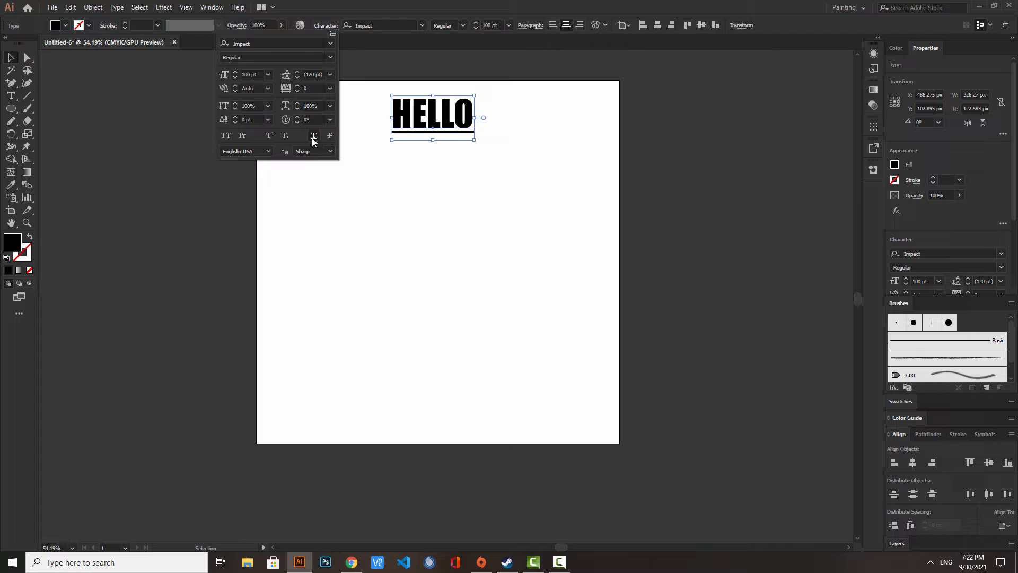
click(313, 138)
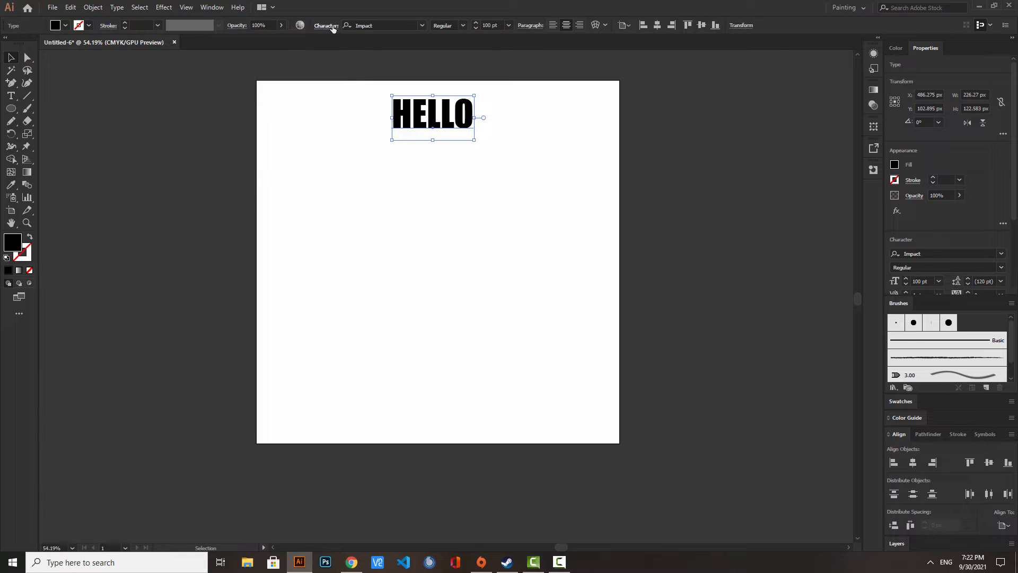
- Draw a black circle about 230 px across near the artboard's left edge, below the HELLO text
click(15, 97)
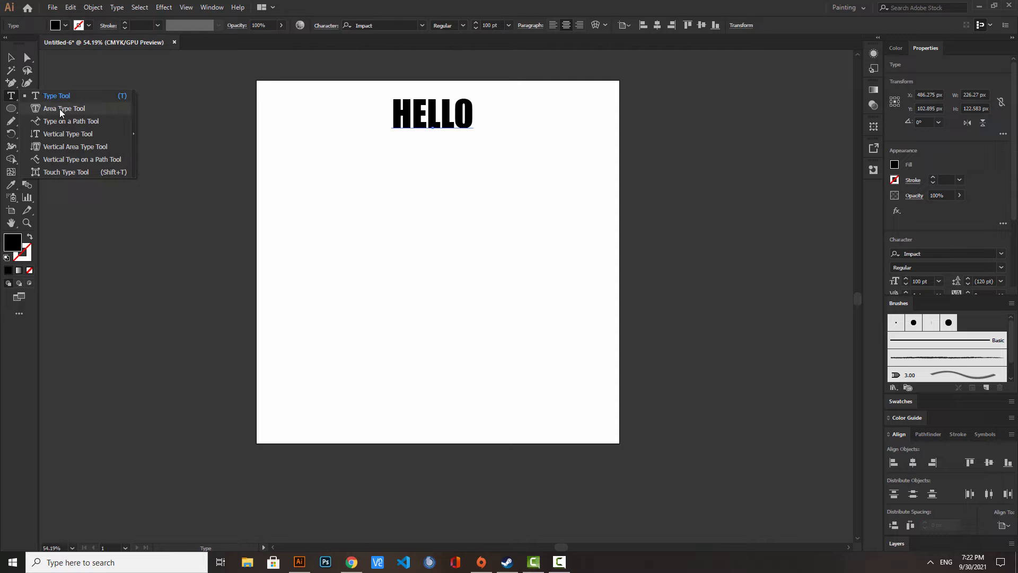
click(86, 109)
click(11, 108)
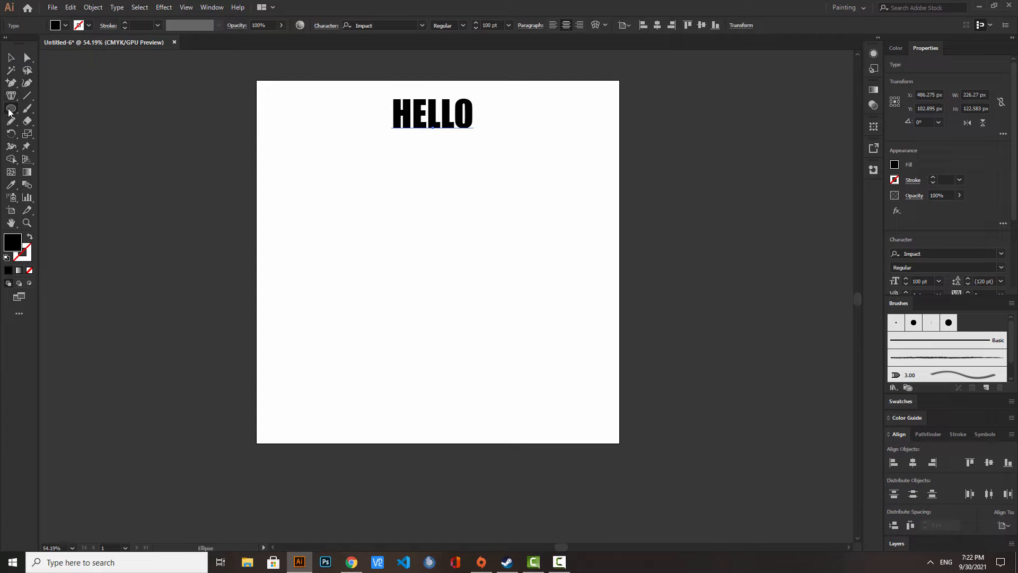
drag(312, 225, 345, 184)
- Draw a black square about 230 px wide to the right of the circle, centred on the same height
click(11, 108)
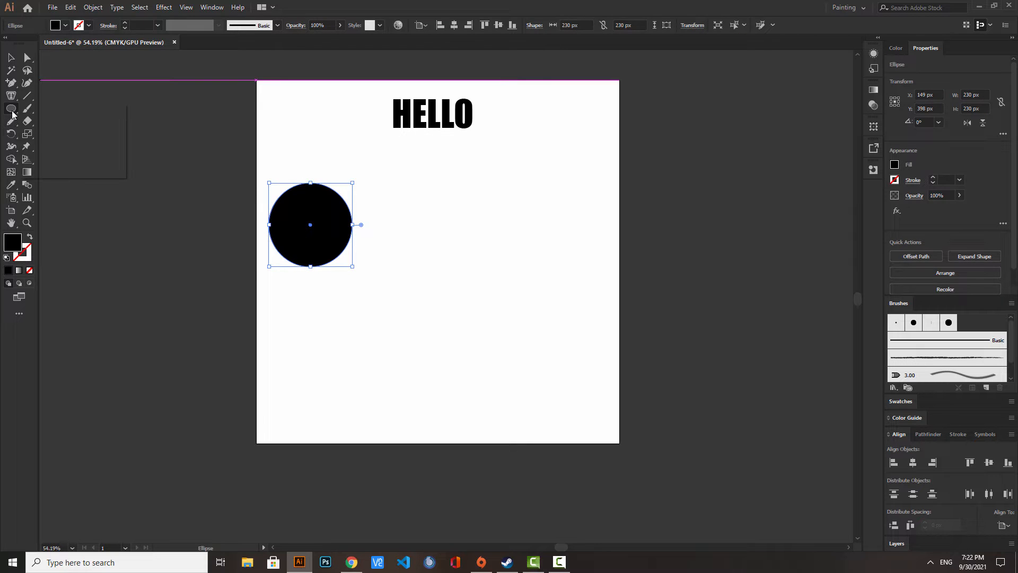
click(64, 108)
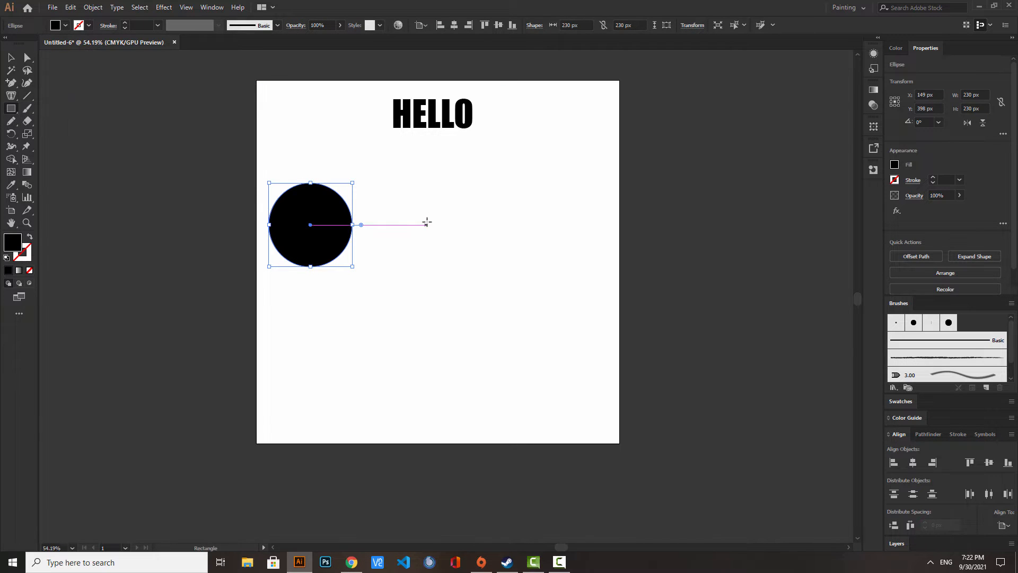
drag(425, 225, 452, 183)
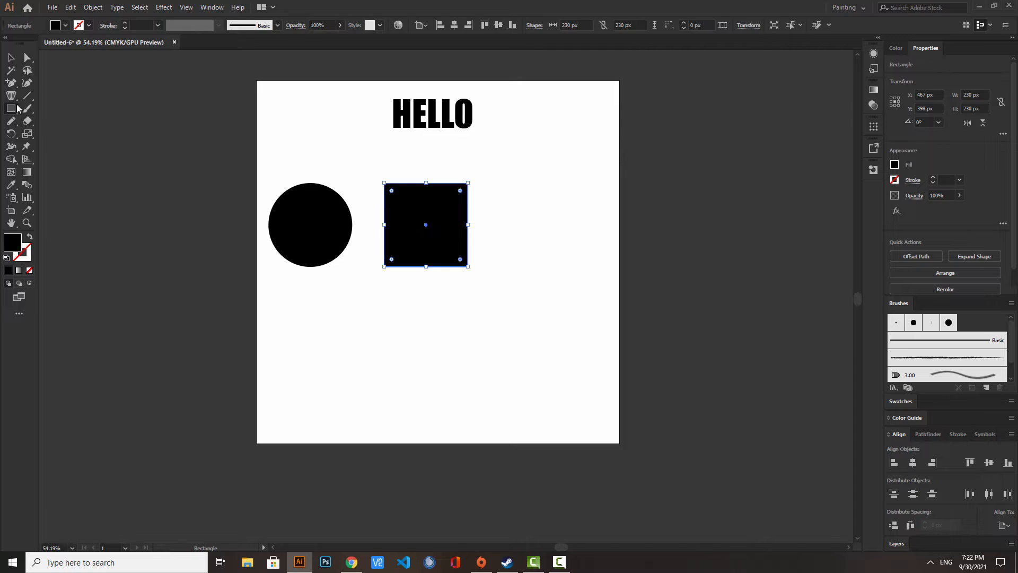
- Draw a closed freeform shape about 283 × 366 px to the right of the square with the Pencil tool
click(15, 123)
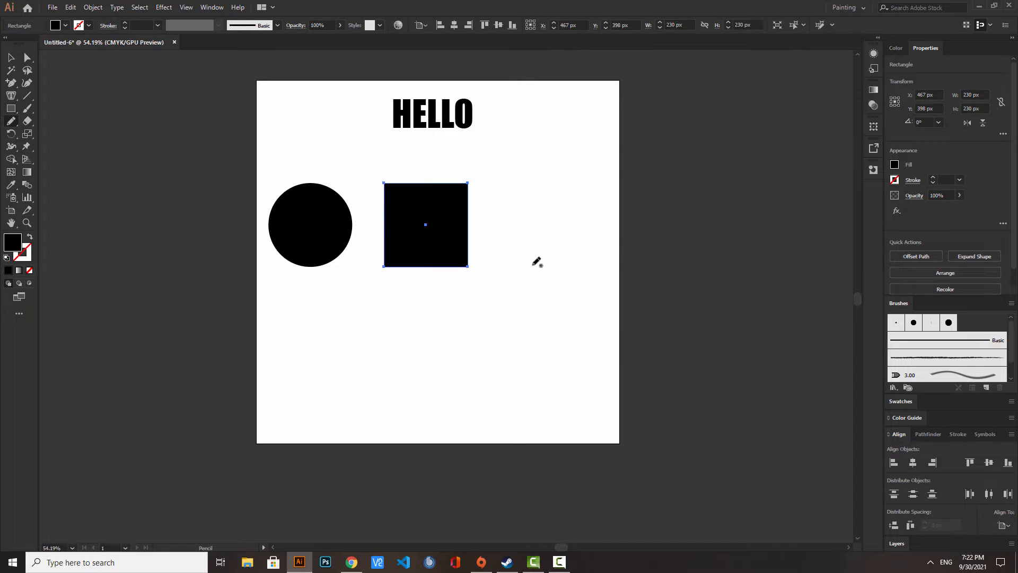
mouse_move(515, 278)
mouse_down()
mouse_move(522, 247)
mouse_move(505, 229)
mouse_move(507, 210)
mouse_move(528, 191)
mouse_move(523, 173)
mouse_move(545, 162)
mouse_move(576, 185)
mouse_move(597, 176)
mouse_move(602, 192)
mouse_move(563, 220)
mouse_move(592, 261)
mouse_move(576, 280)
mouse_move(558, 267)
mouse_move(514, 279)
mouse_up()
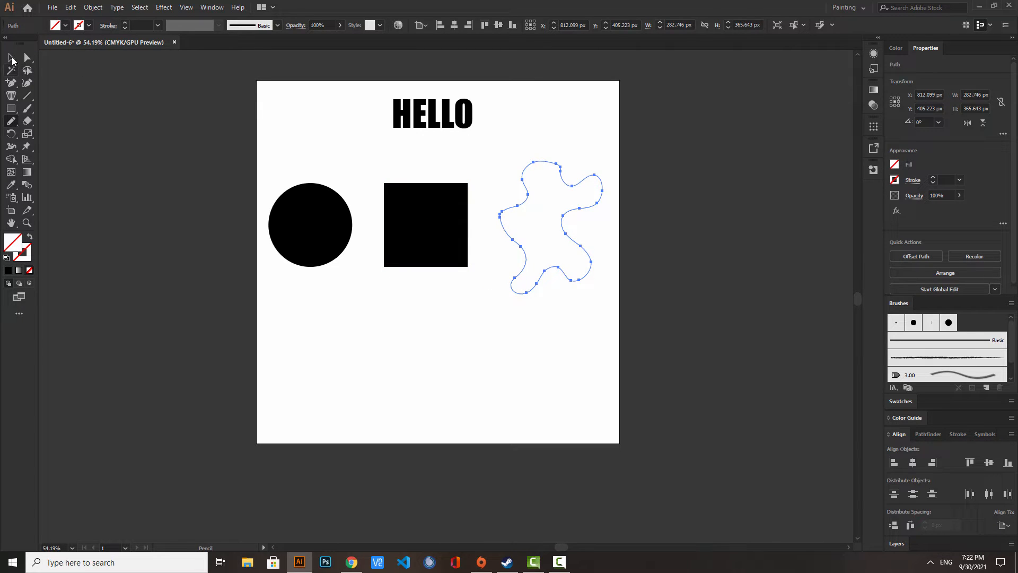
click(11, 58)
- Remove the square's fill and give both the square and the freeform shape a black 1 pt stroke
key(ctrl+z)
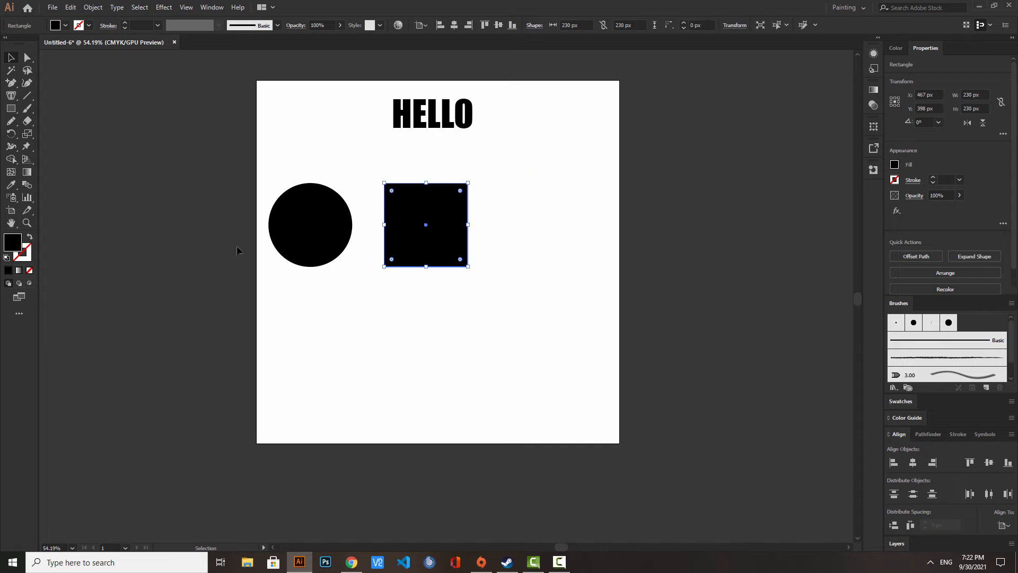
click(30, 238)
drag(412, 156, 557, 215)
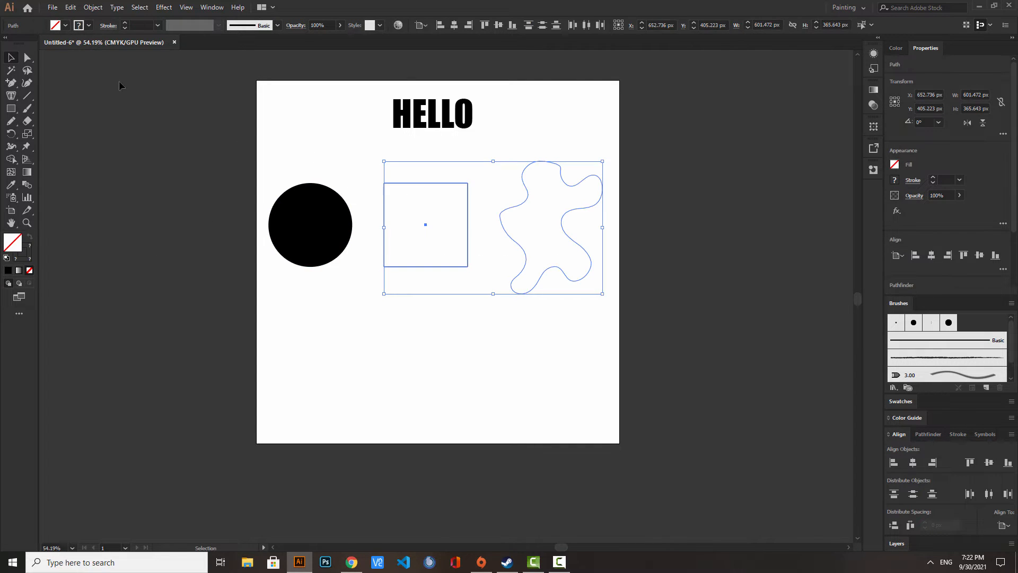
click(89, 27)
click(26, 44)
click(46, 102)
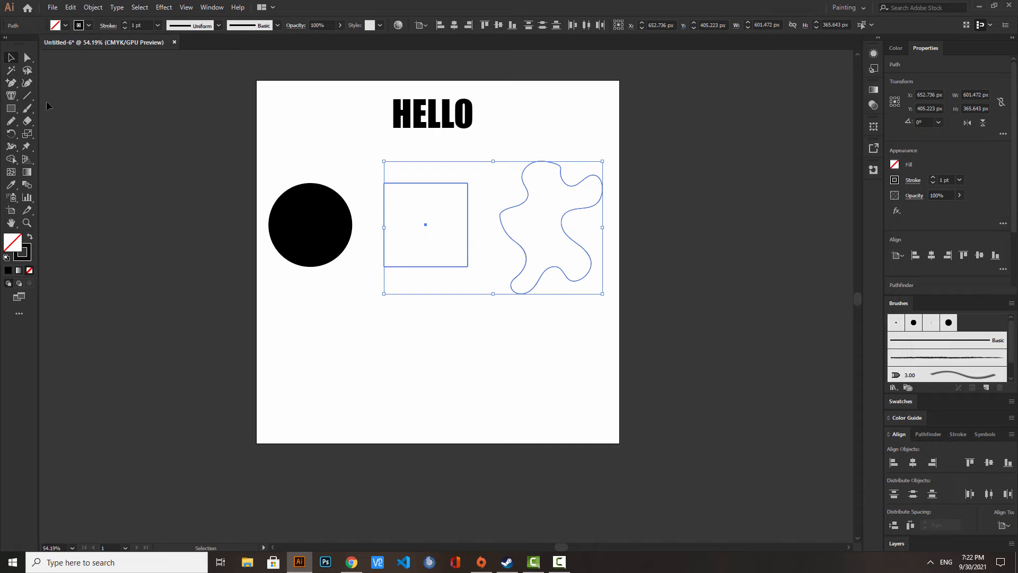
click(209, 153)
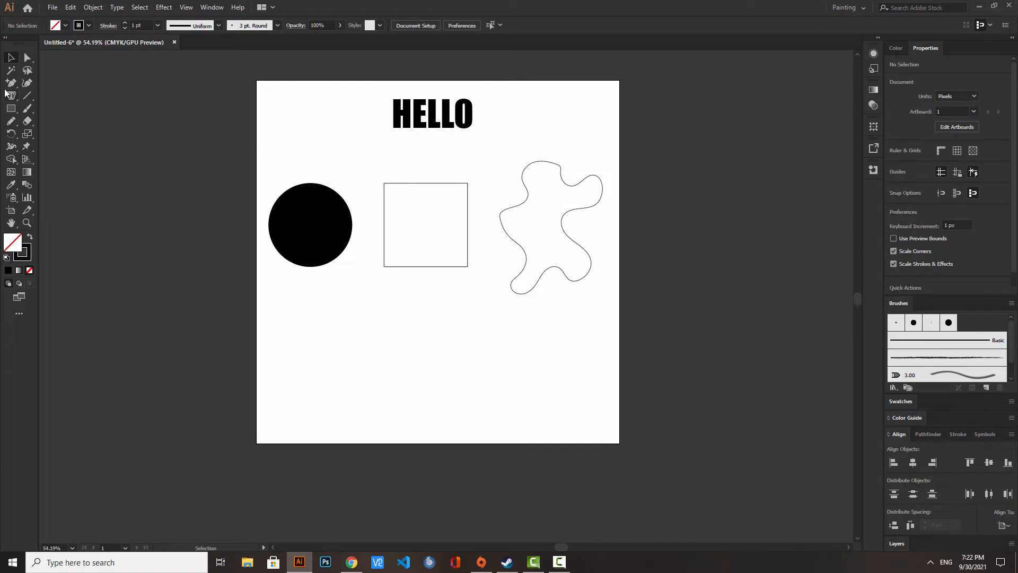
- Fill the circle, the square and the freeform shape with 20 pt Impact placeholder text using the Area Type tool
drag(10, 96, 59, 107)
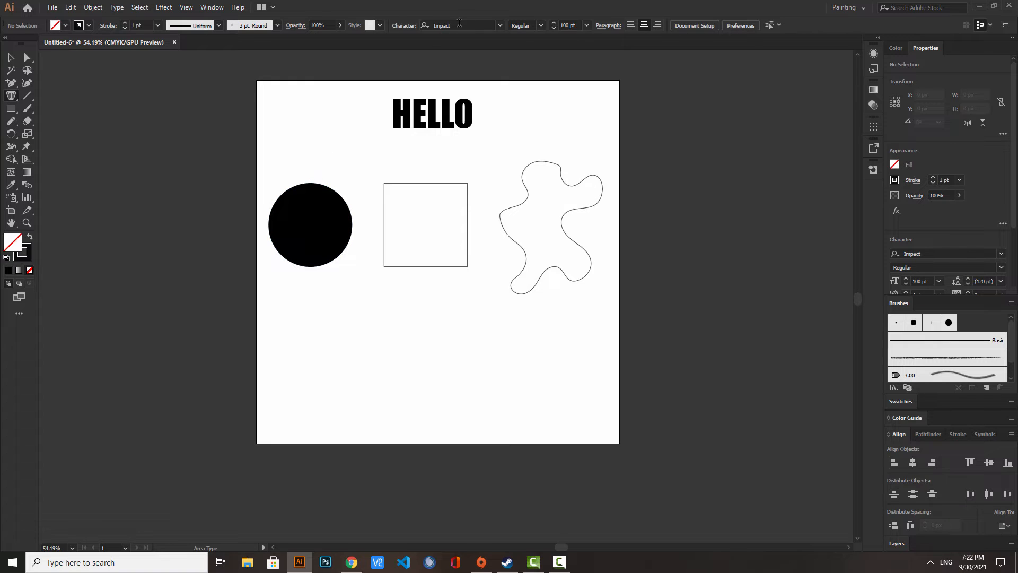
double_click(561, 24)
text(20)
key(Return)
click(294, 193)
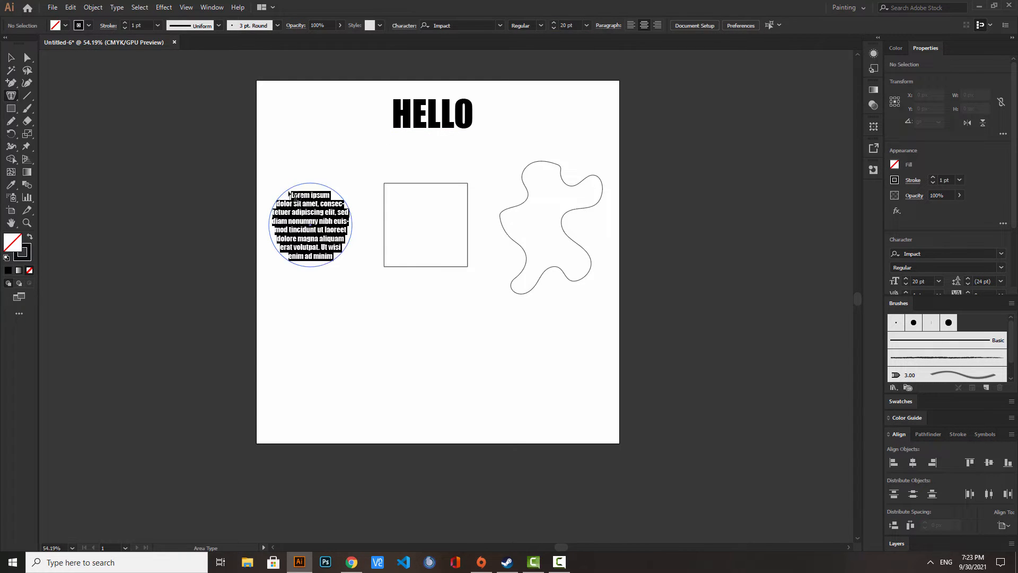
click(399, 189)
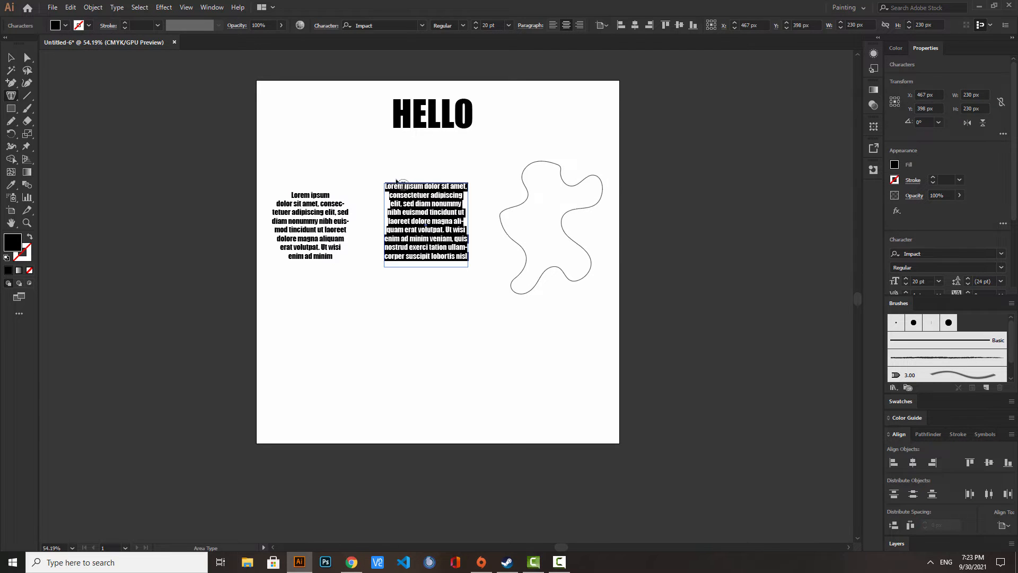
click(522, 204)
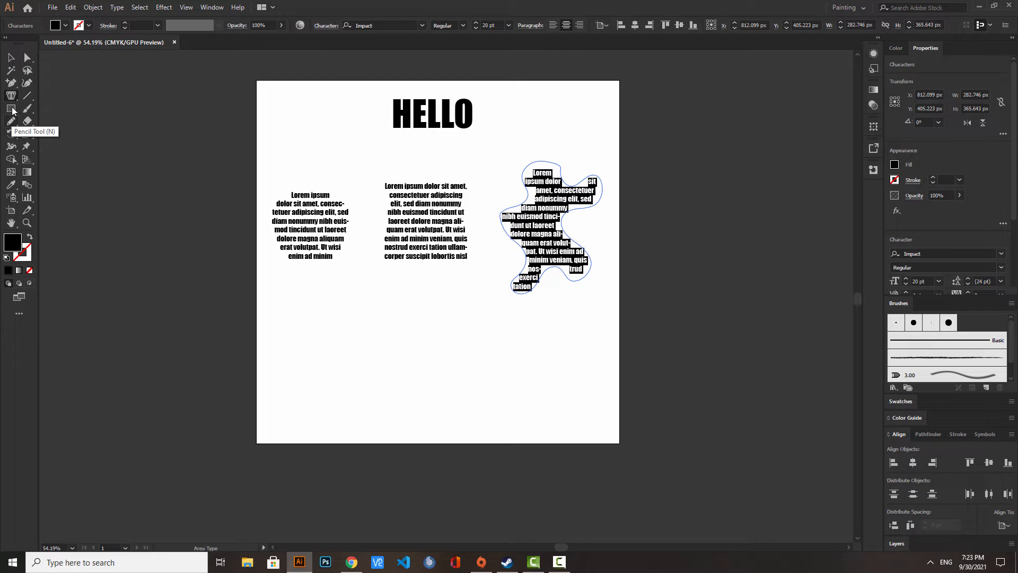
- Draw a black square about 206 px wide below the circular text block
click(12, 97)
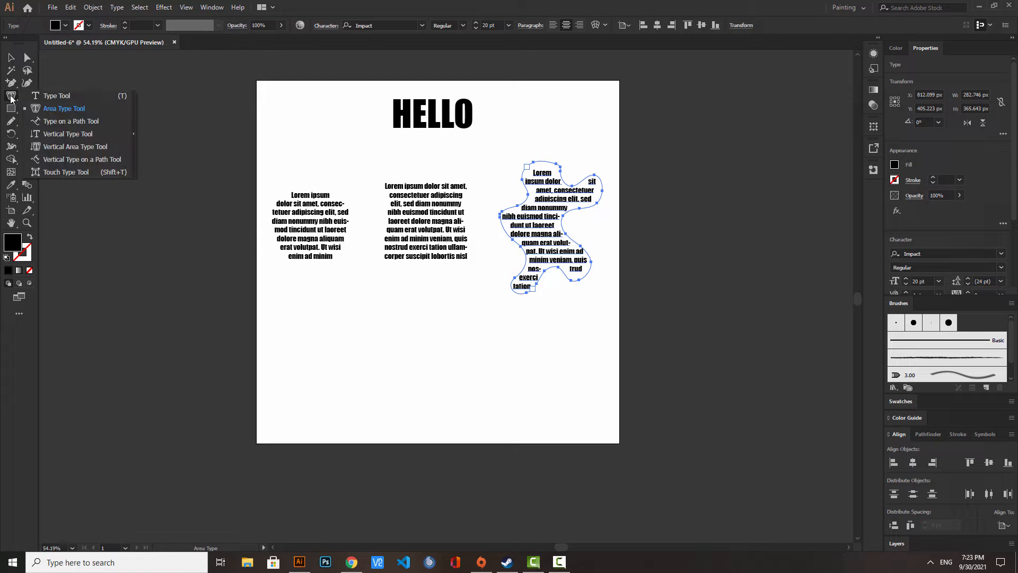
click(111, 123)
click(8, 111)
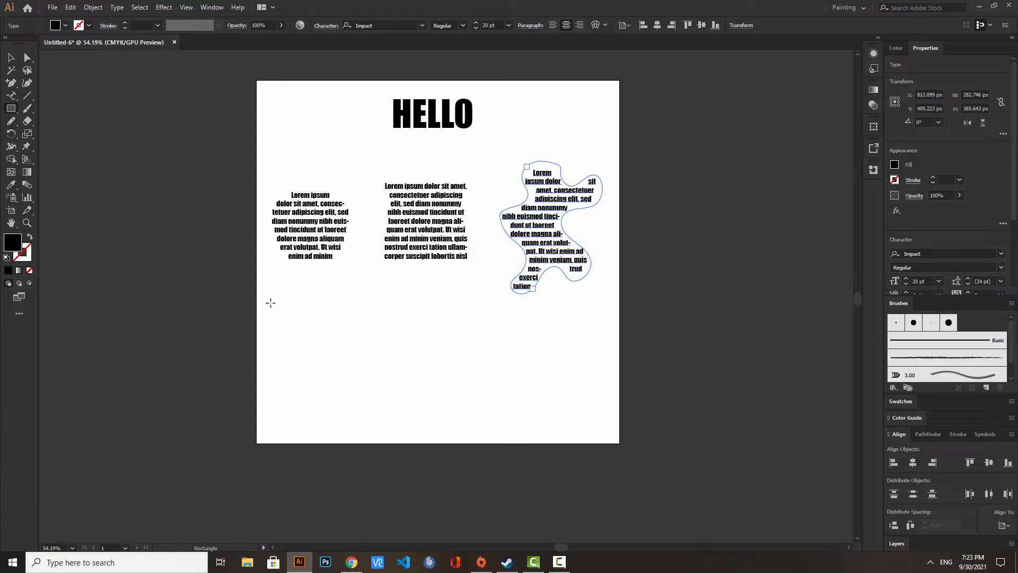
drag(310, 324, 337, 287)
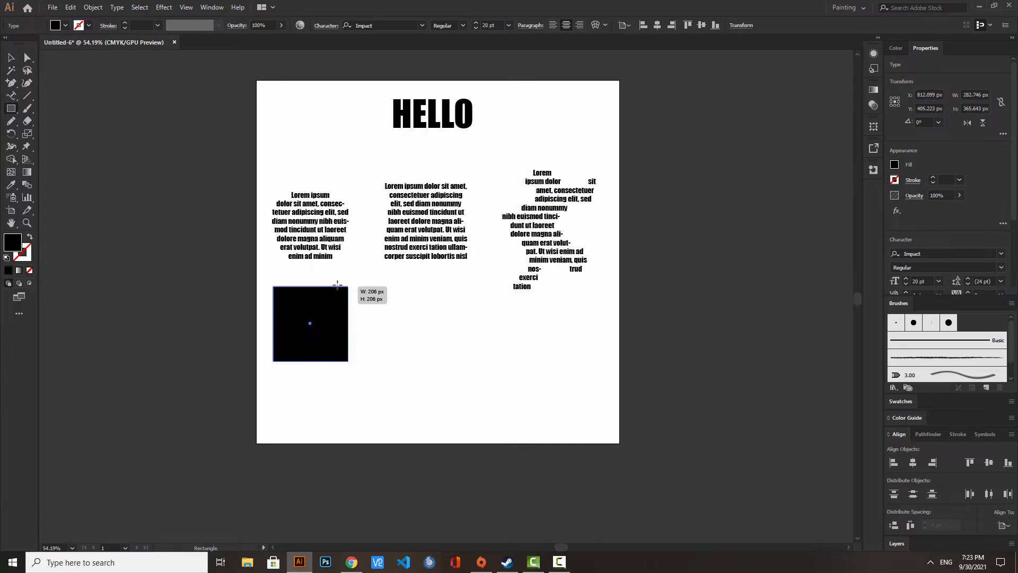
- Draw a circle about 238 px across below the square text block and a closed freeform shape about 291 × 267 px to its right
drag(11, 110, 53, 134)
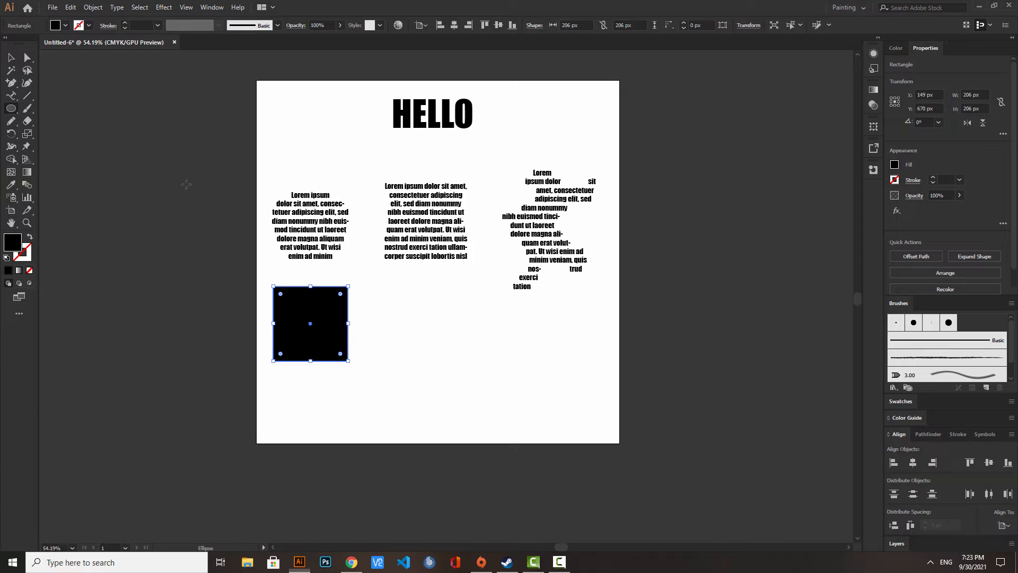
drag(426, 323, 469, 280)
click(12, 121)
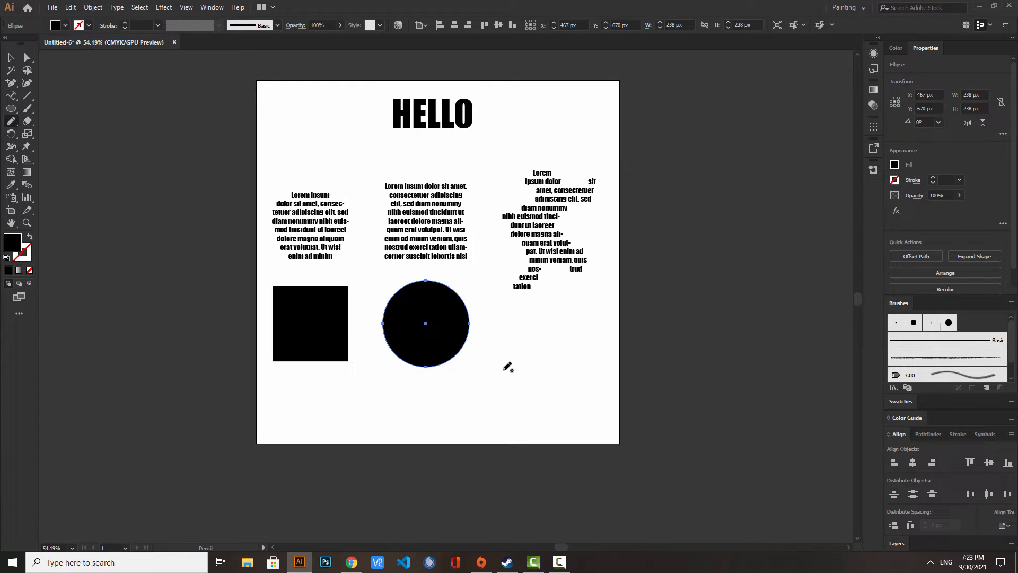
mouse_move(499, 358)
mouse_down()
mouse_move(495, 384)
mouse_move(529, 362)
mouse_move(561, 384)
mouse_move(574, 352)
mouse_move(550, 333)
mouse_move(555, 310)
mouse_move(584, 289)
mouse_move(559, 290)
mouse_move(516, 328)
mouse_move(486, 292)
mouse_move(496, 358)
mouse_up()
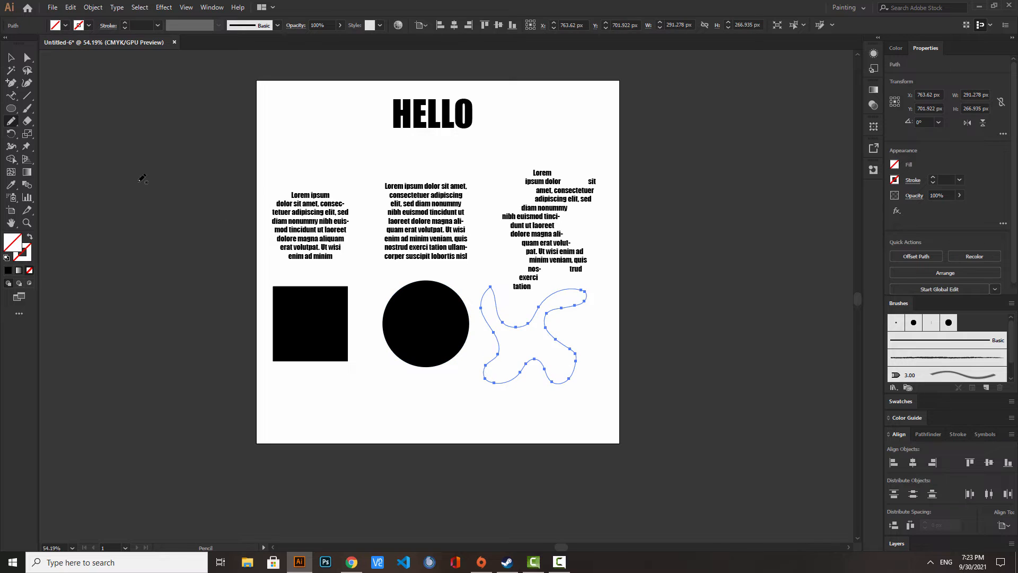
- Run placeholder text along the outlines of the lower square, circle and freeform shape with Type on a Path
click(14, 96)
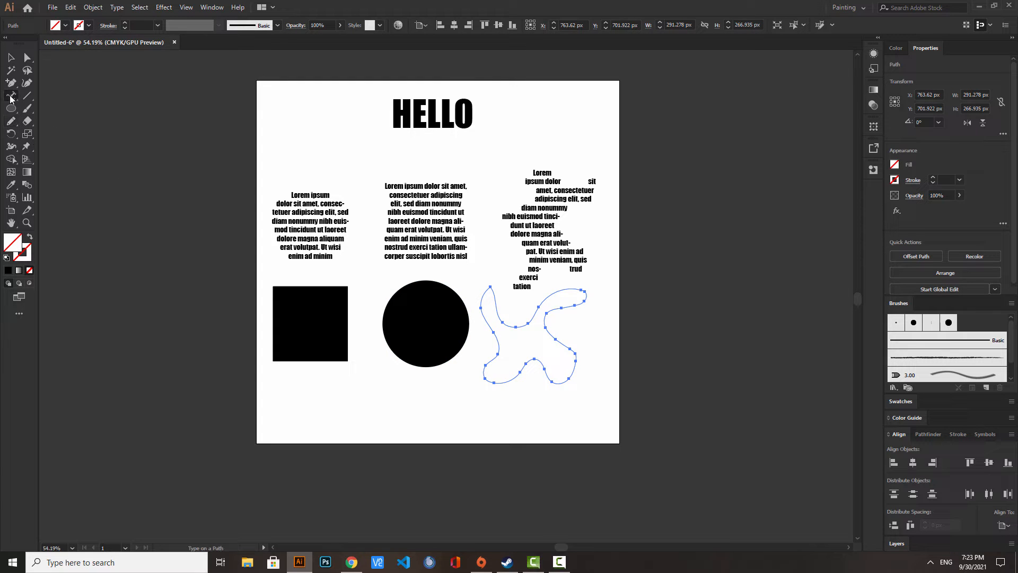
click(284, 287)
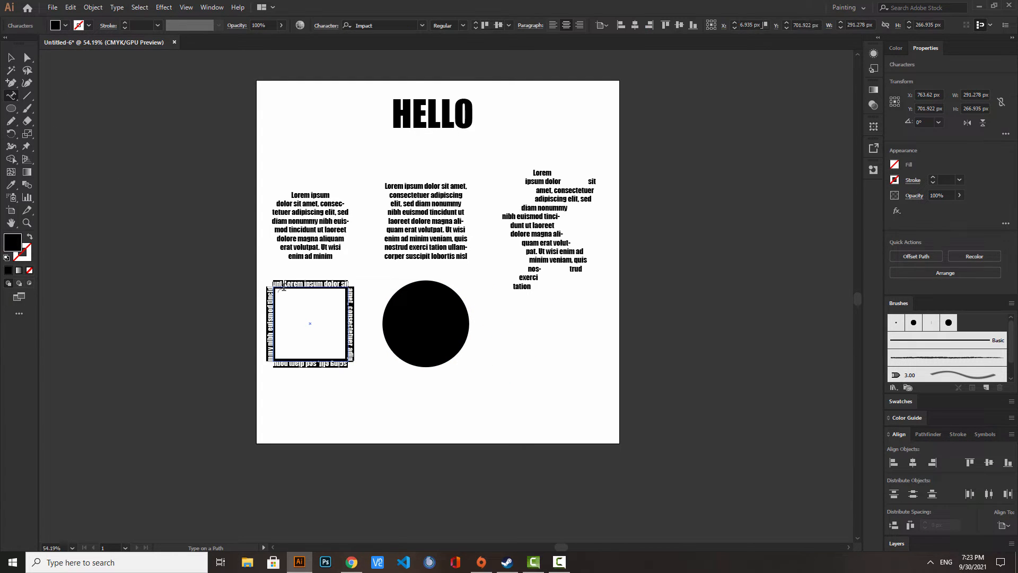
click(392, 298)
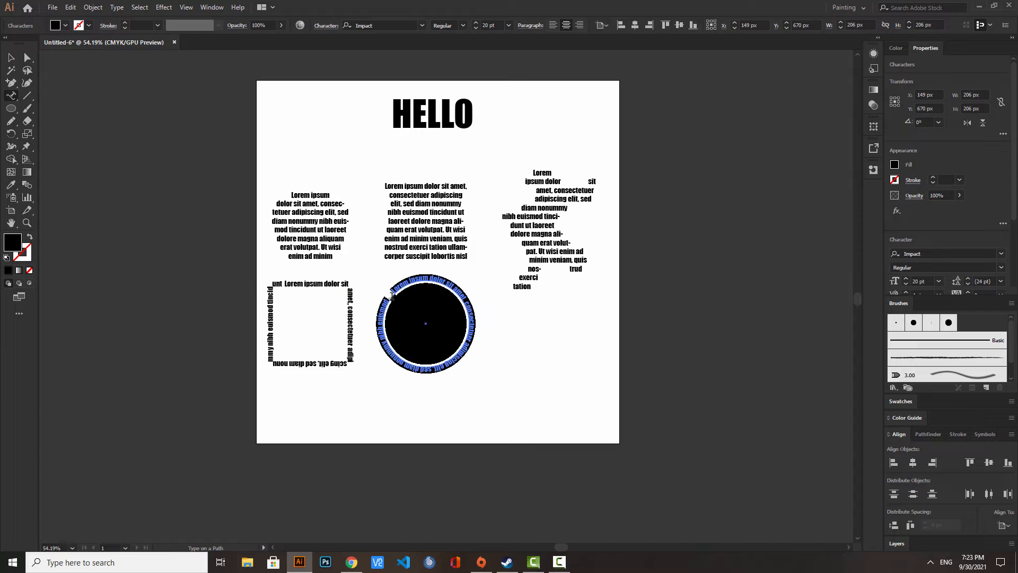
click(517, 324)
key(Escape)
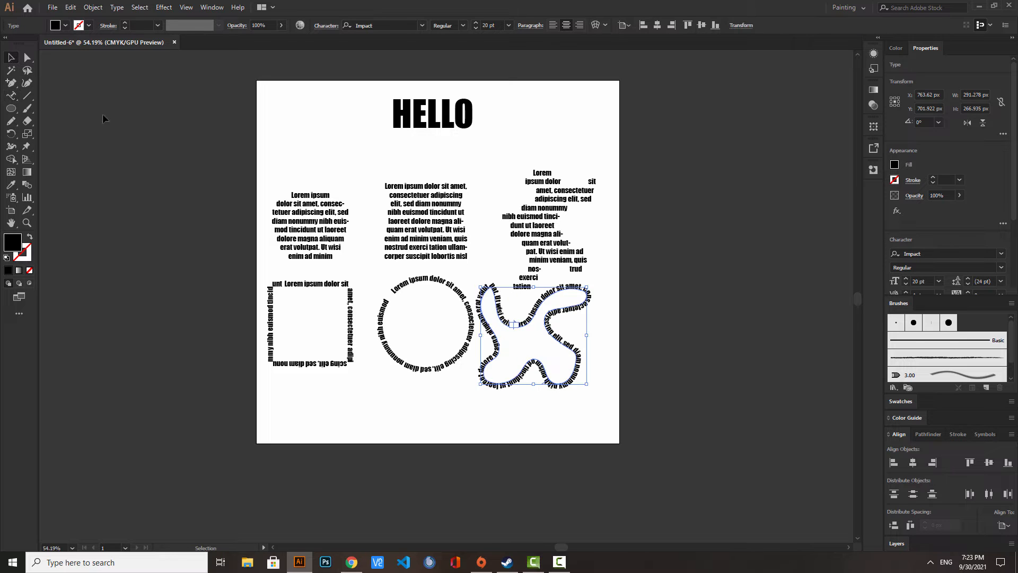
- Move the freeform path text about 72 px right and 12 px down, away from the circular path text
drag(528, 325, 554, 329)
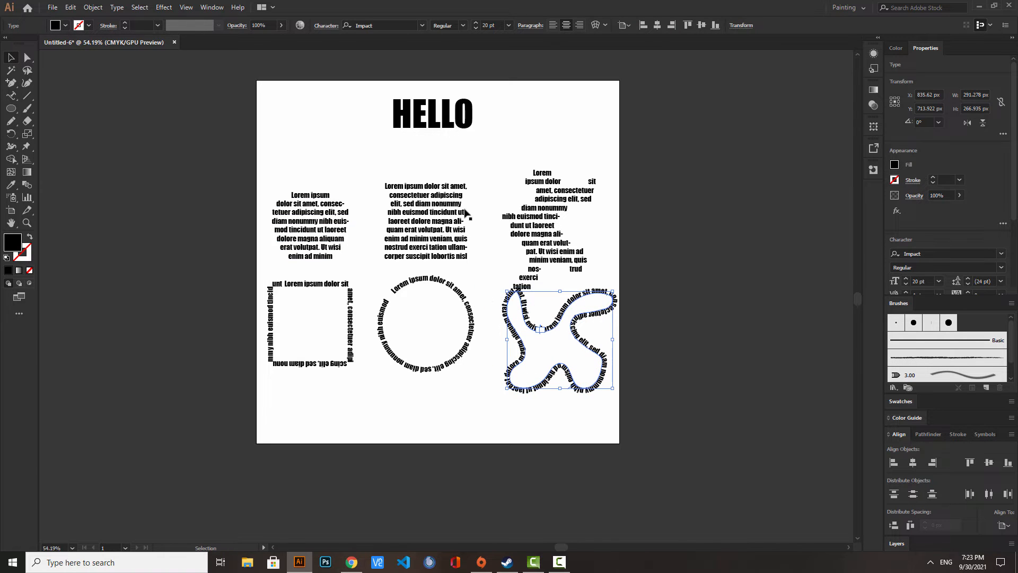
click(26, 223)
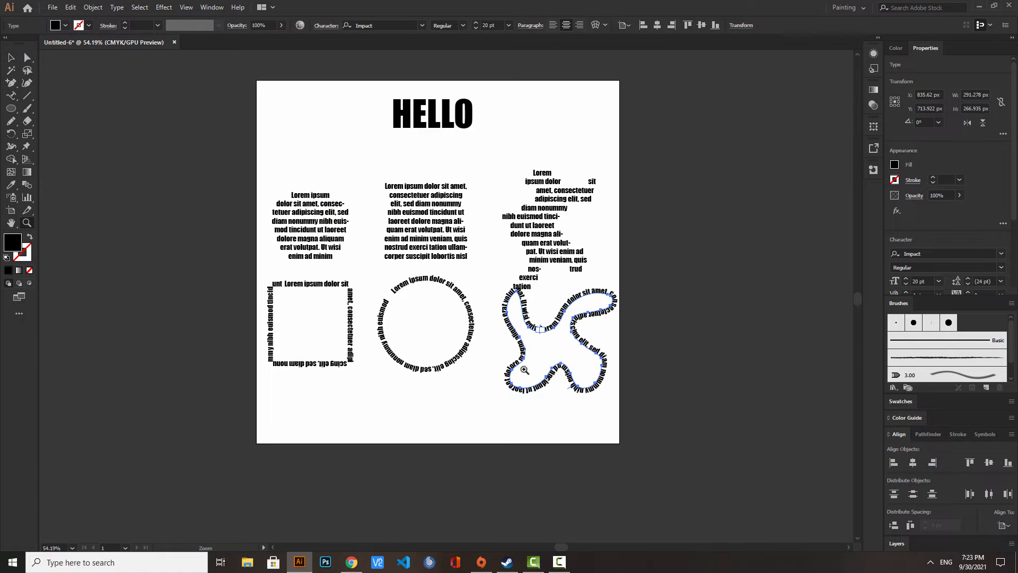
- Flip the path text on the lower square and the circle to run along the inside of their outlines
drag(334, 319, 462, 270)
click(8, 61)
click(236, 214)
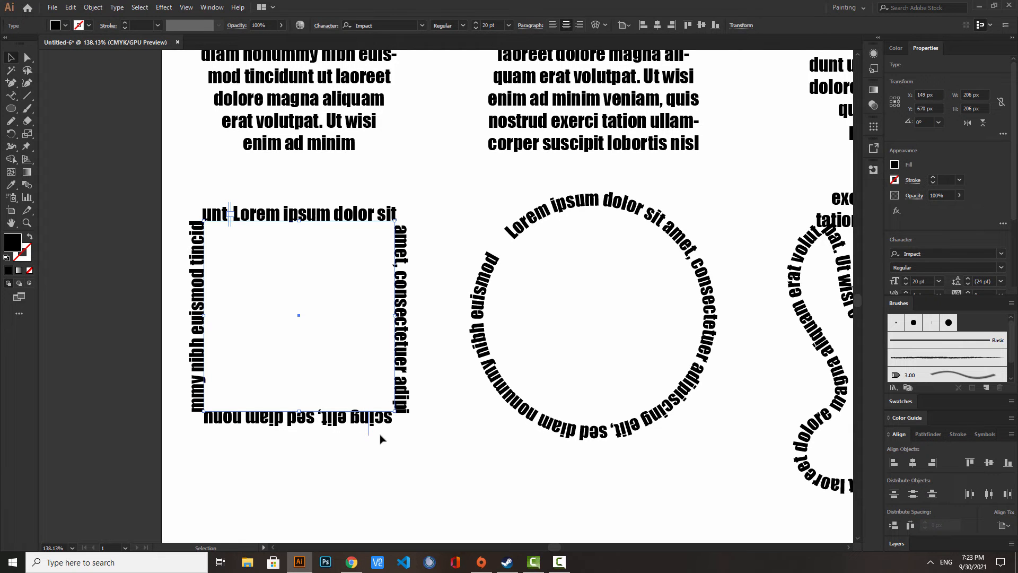
drag(369, 437, 376, 400)
click(529, 411)
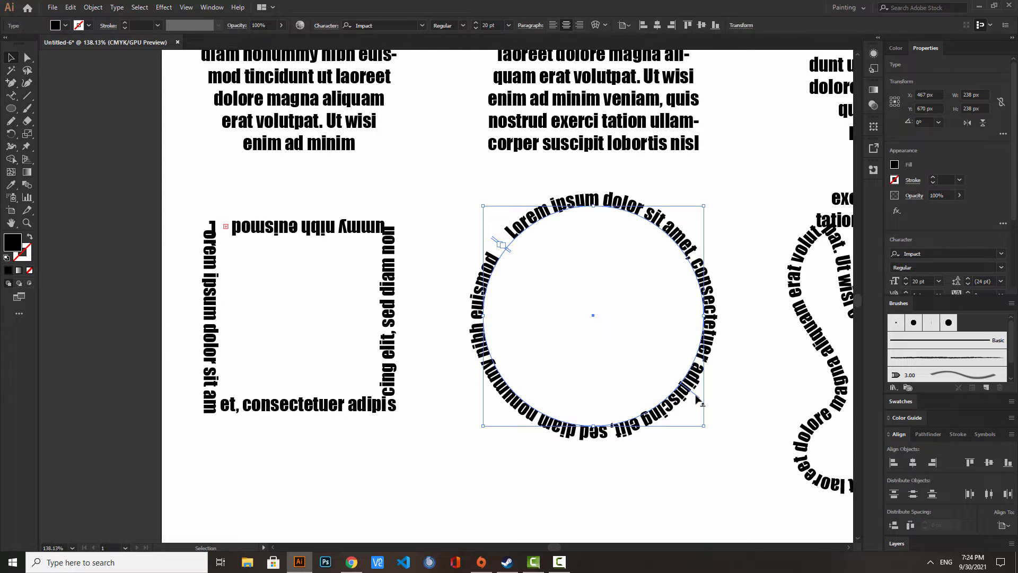
drag(689, 391, 659, 379)
- Scale the six text shapes together to about 655 × 432 px and move them up about 194 px, under the HELLO heading
click(27, 223)
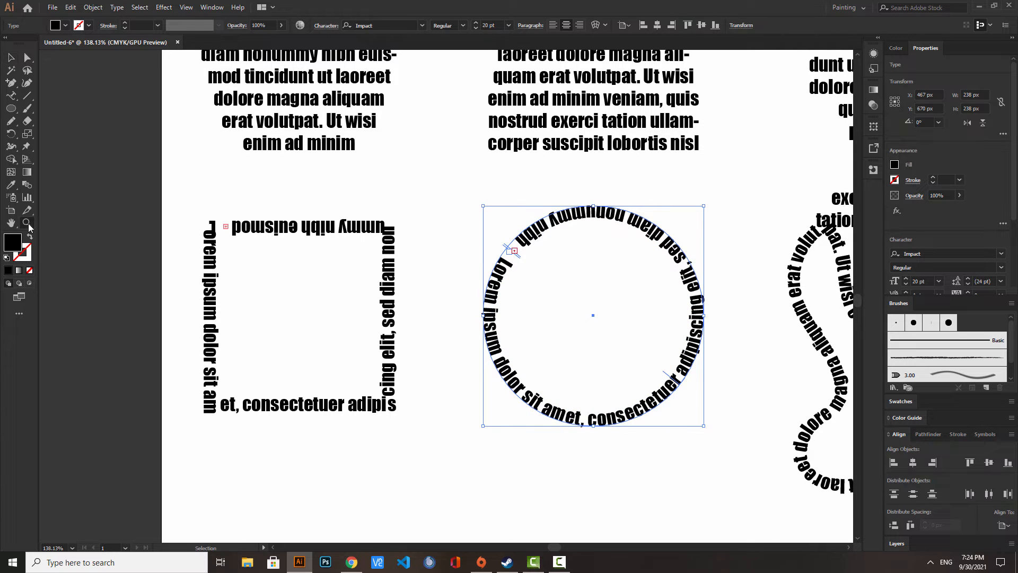
drag(249, 243, 195, 246)
scroll(208, 230, up, 2)
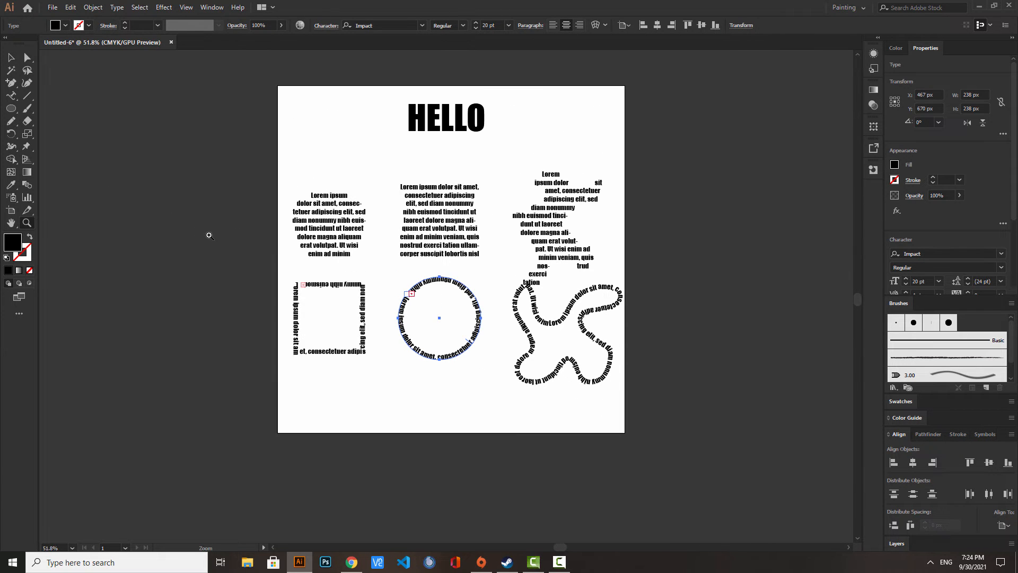
key(v)
key(ctrl+a)
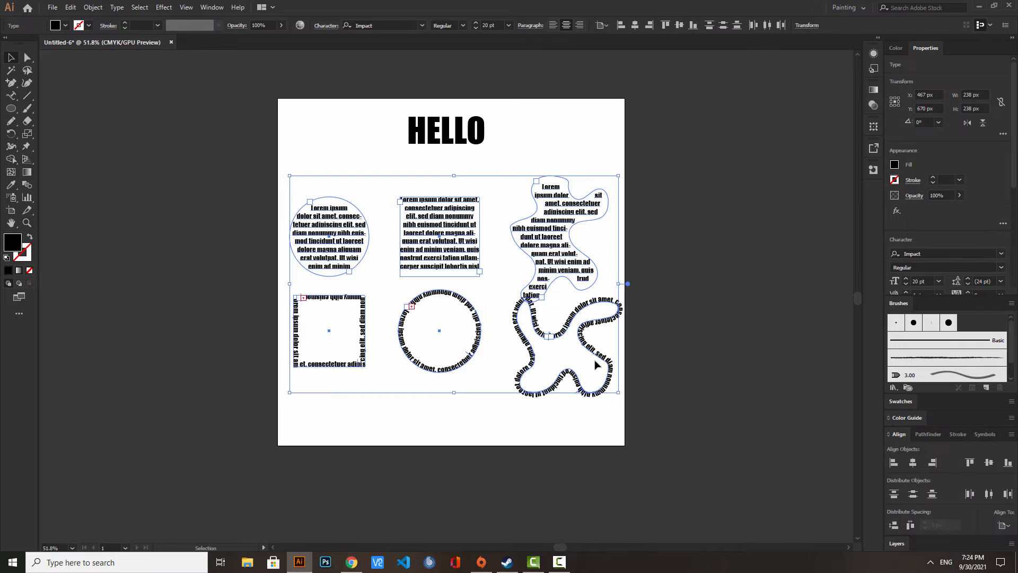
drag(622, 396, 584, 360)
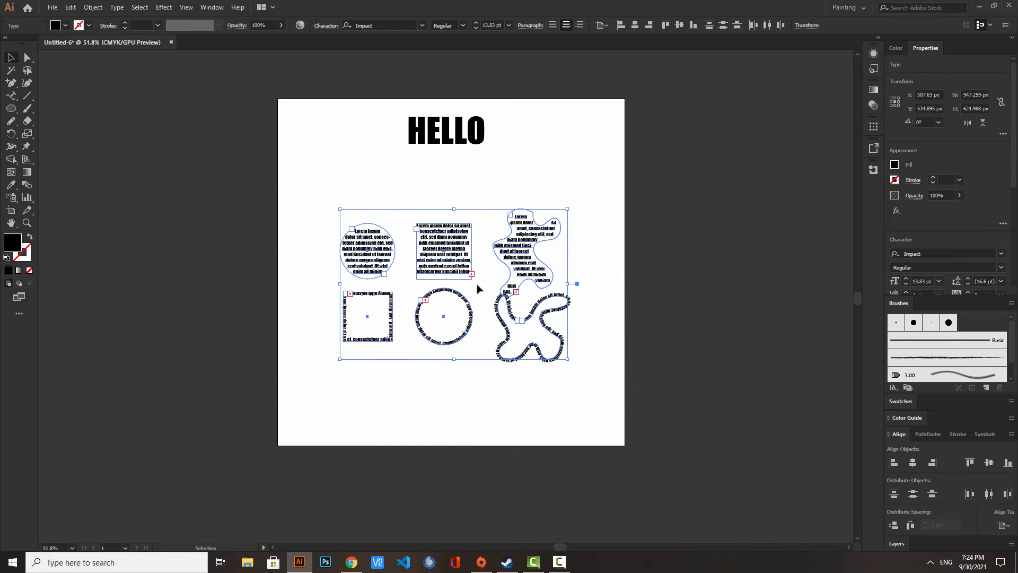
drag(454, 256, 439, 193)
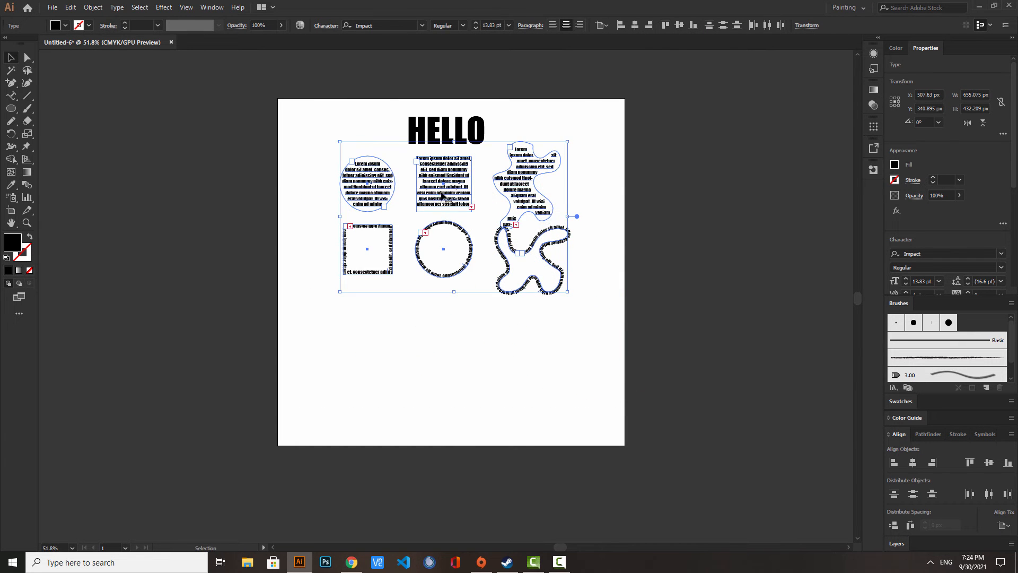
- Add vertical placeholder text "Lorem ipsum" in the artboard's lower left area with Vertical Type and enlarge it to about 42 pt
click(11, 97)
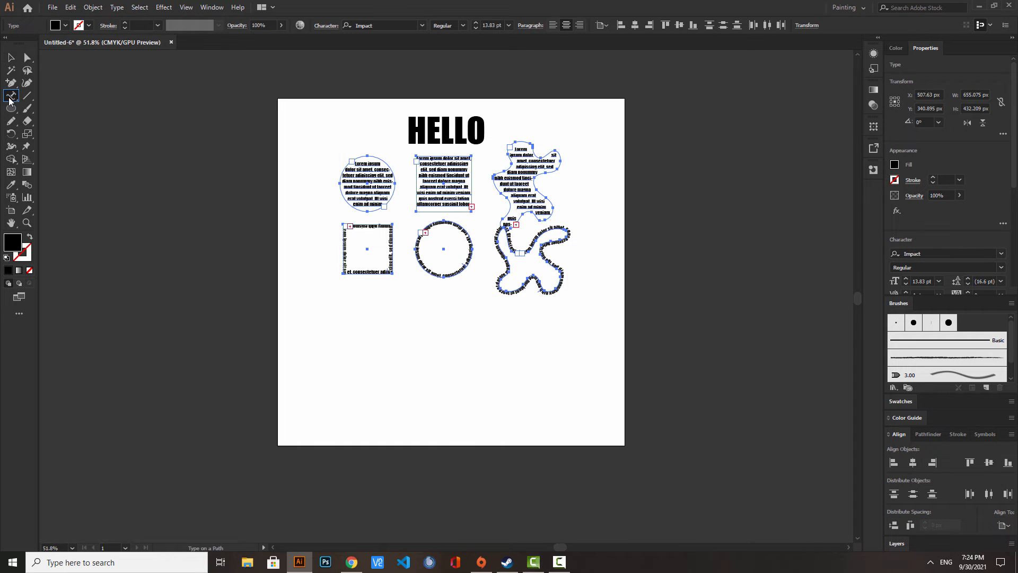
click(9, 99)
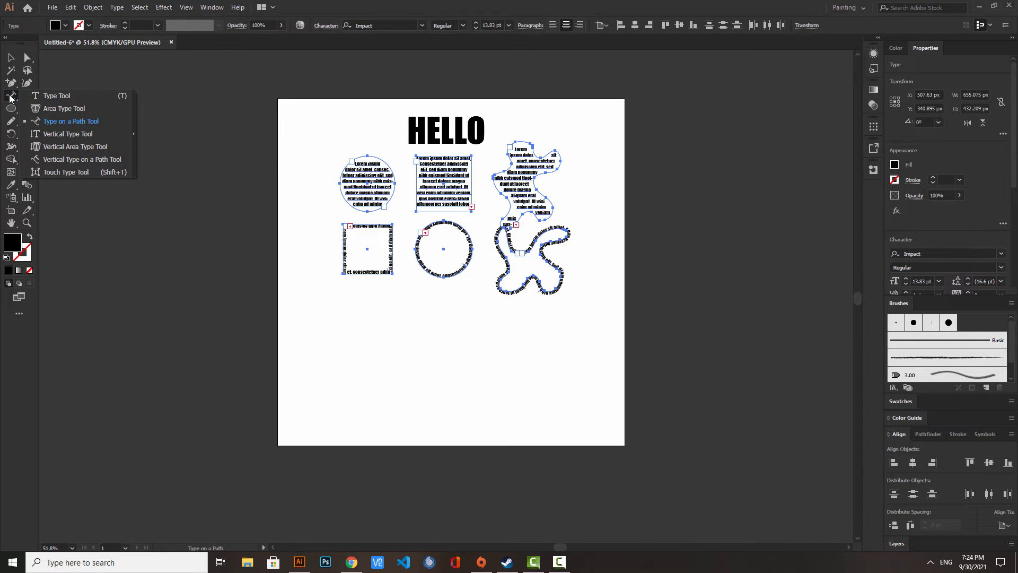
click(57, 133)
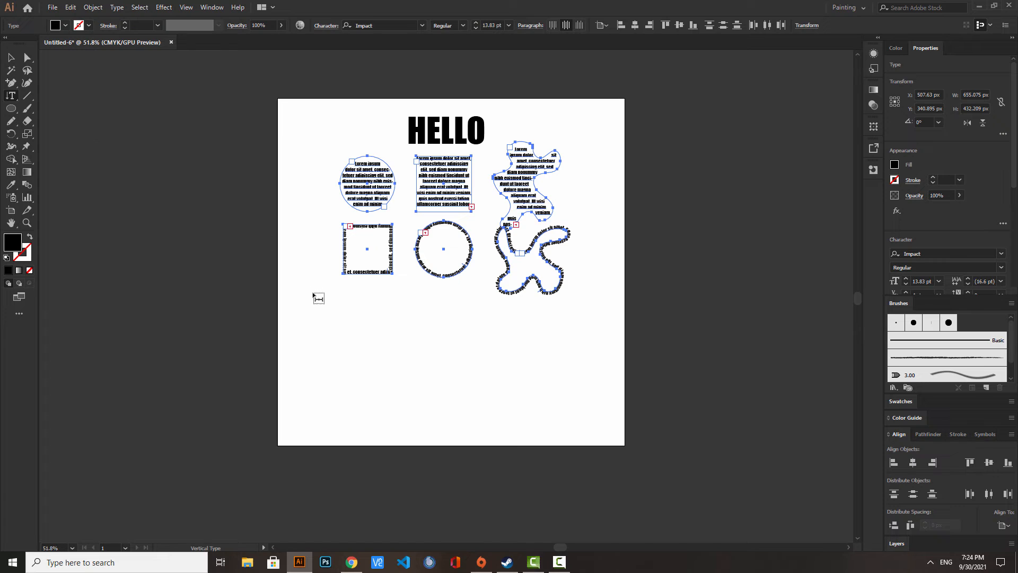
click(316, 318)
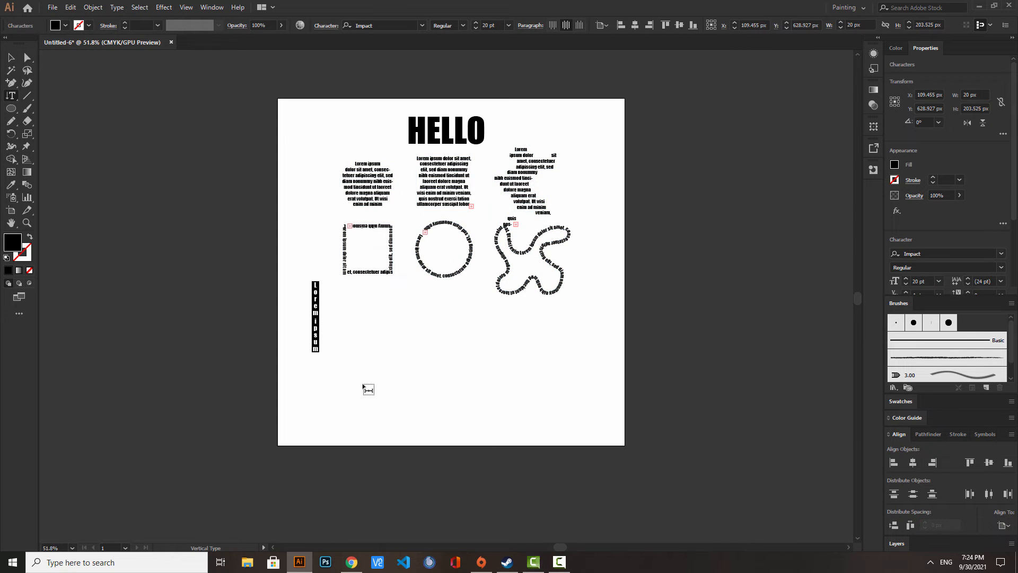
click(10, 58)
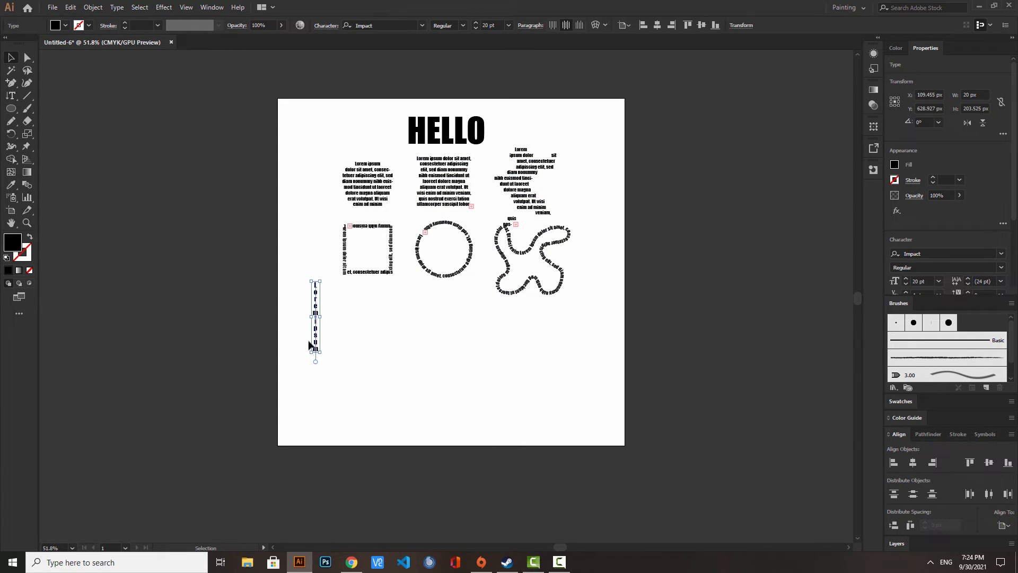
drag(328, 359, 387, 429)
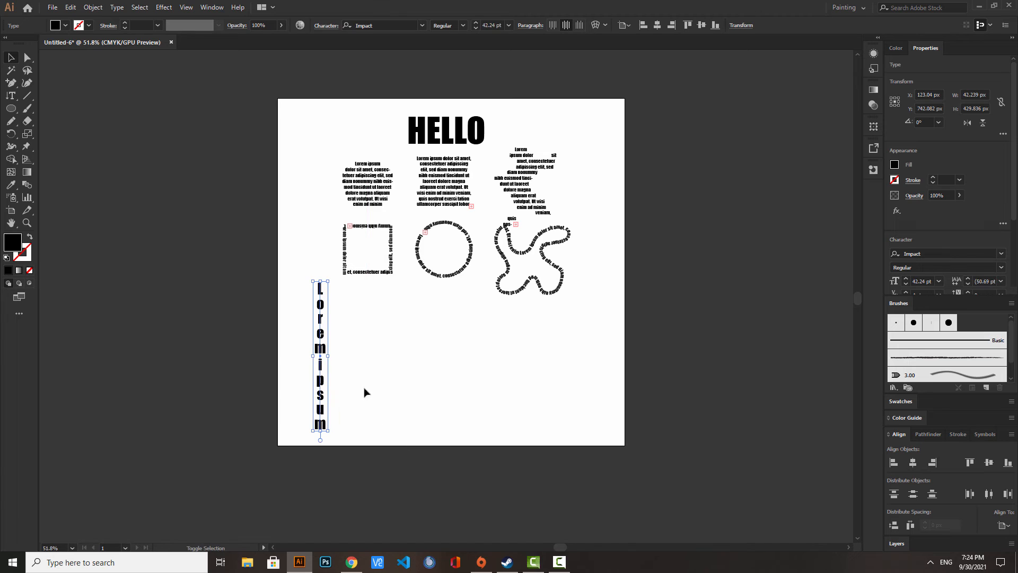
- Create a second vertical text reading "HELLOOOOOO", enlarge it to about 39 pt and place it just right of the first
click(11, 96)
click(356, 308)
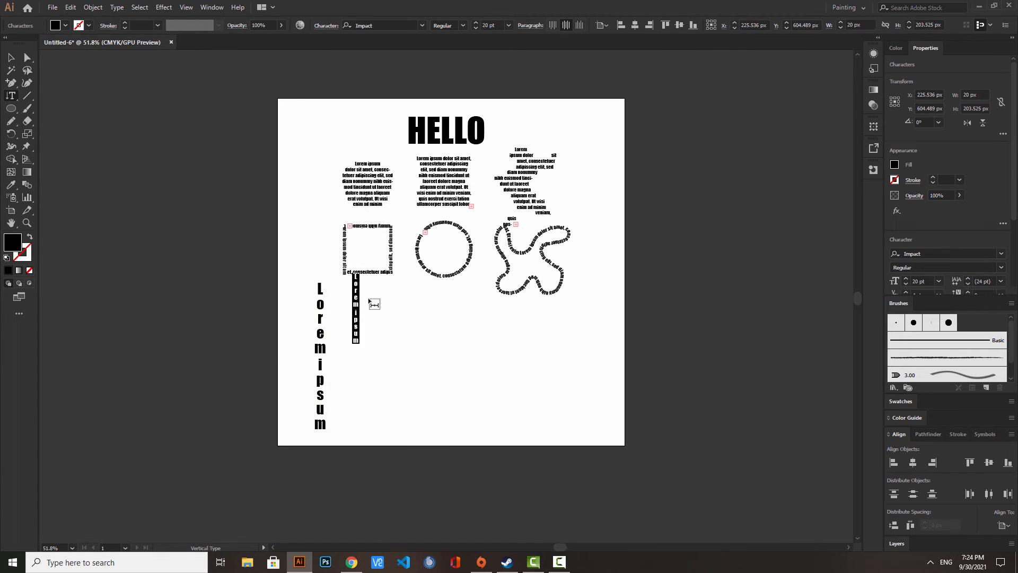
key(BackSpace)
text(HELLOO)
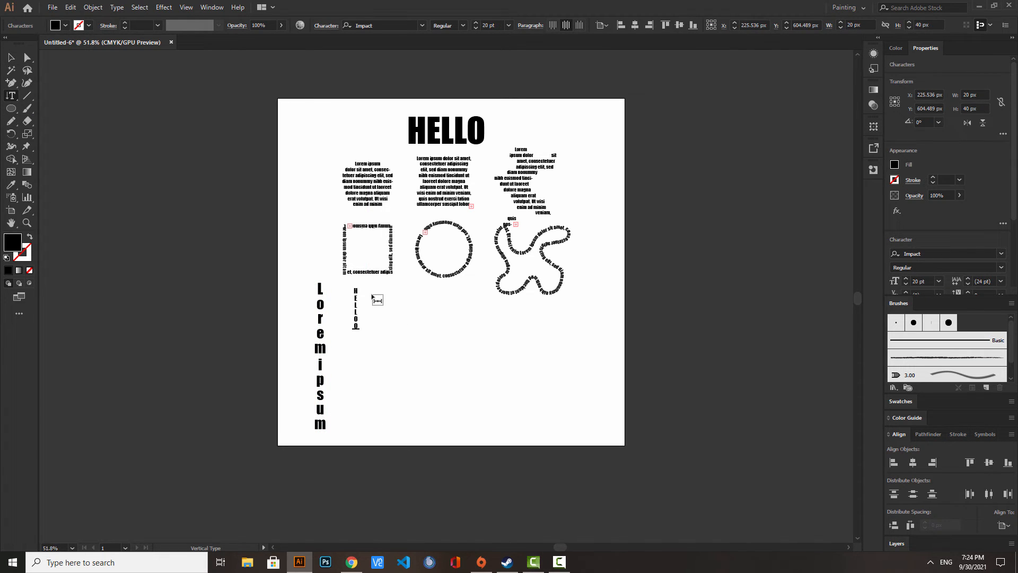
text(OOOO)
click(9, 61)
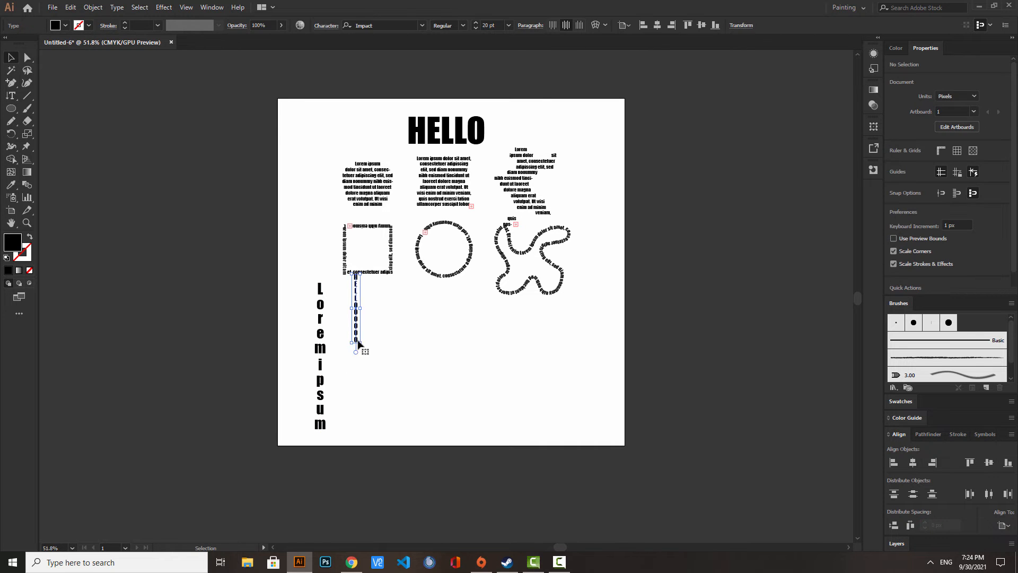
drag(360, 342, 350, 369)
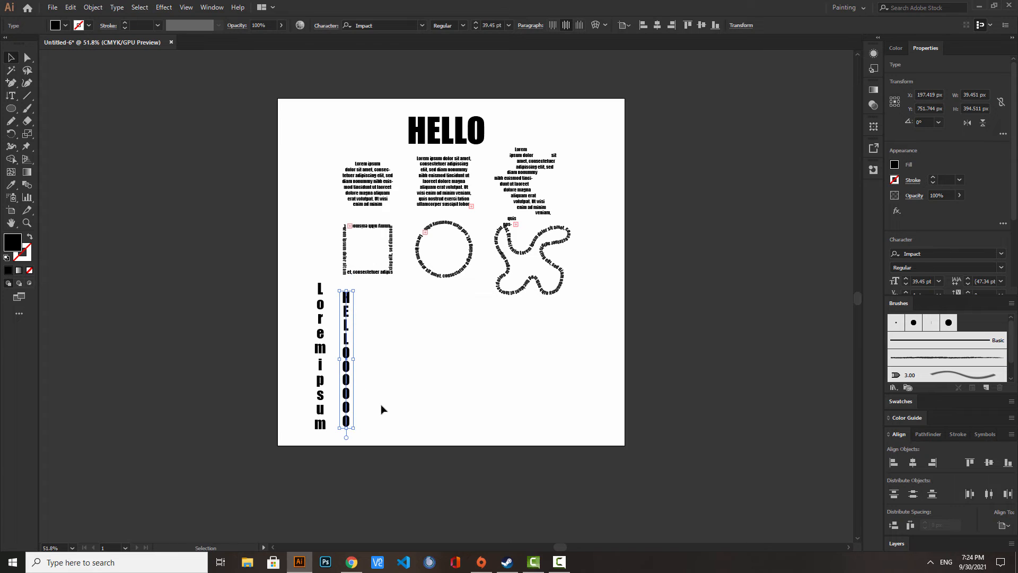
- Draw a square about 149 px wide right of the vertical words and fill it with placeholder text using Vertical Area Type
click(12, 97)
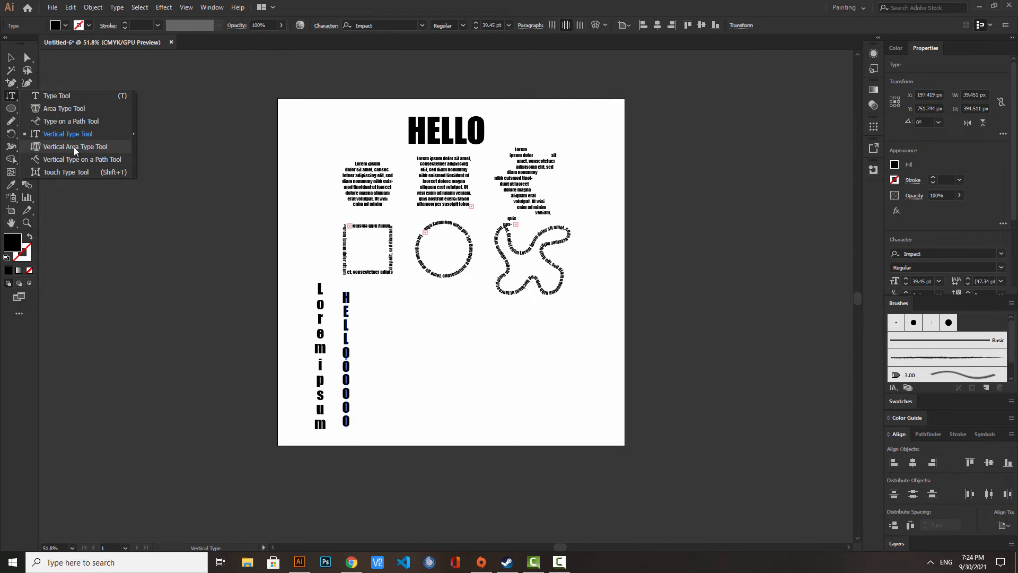
click(84, 152)
click(13, 111)
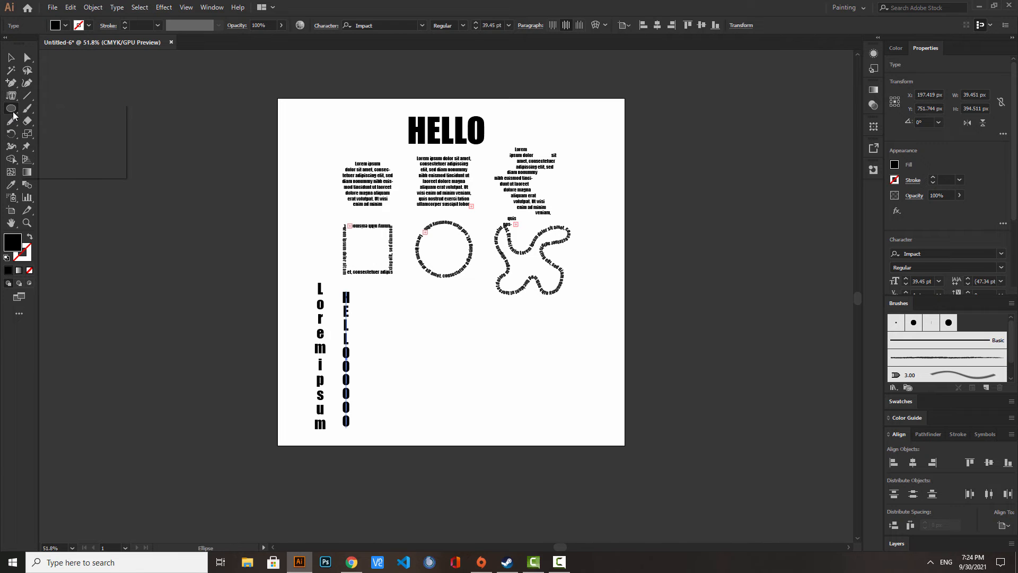
click(59, 108)
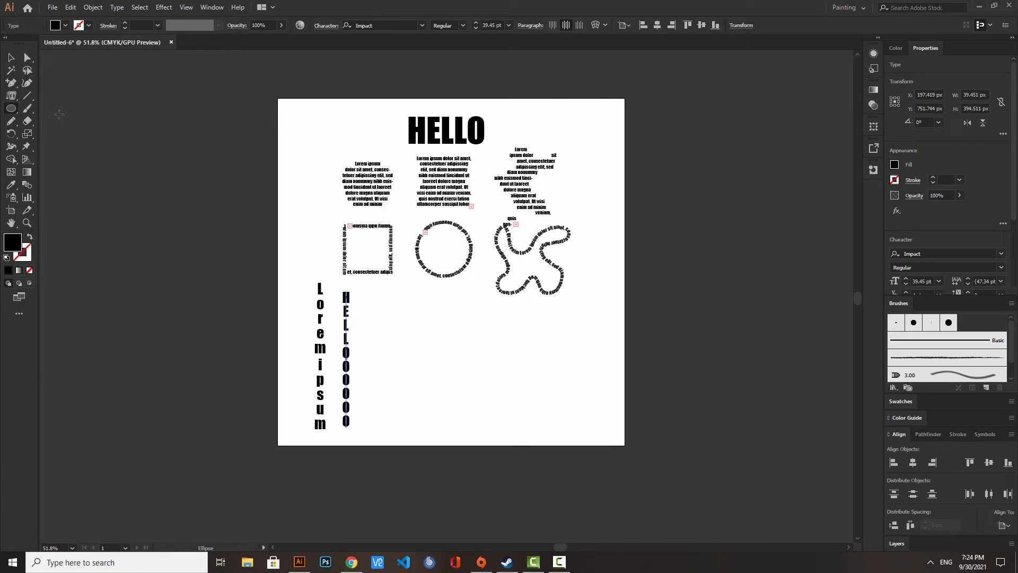
drag(383, 359, 437, 307)
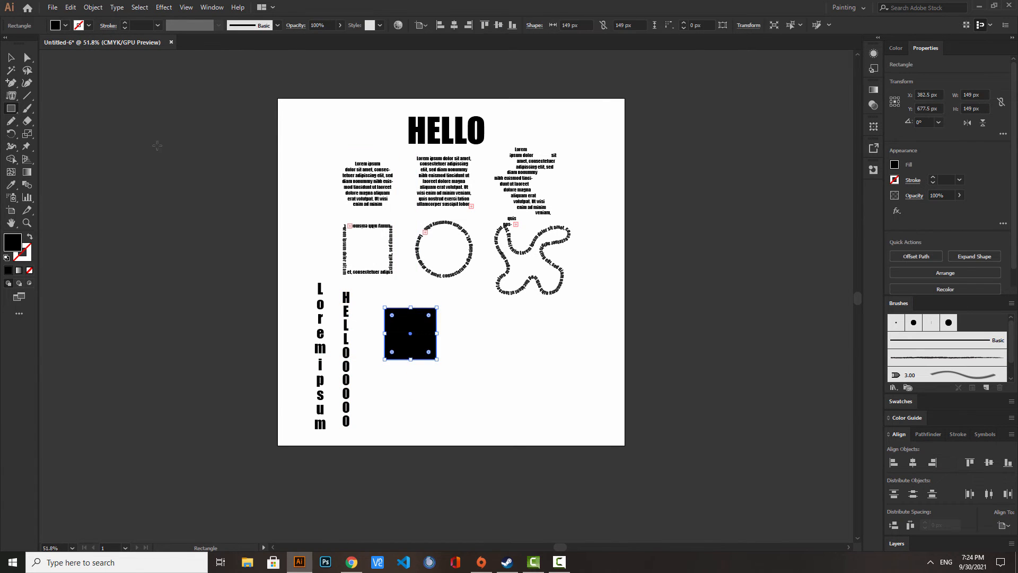
click(12, 95)
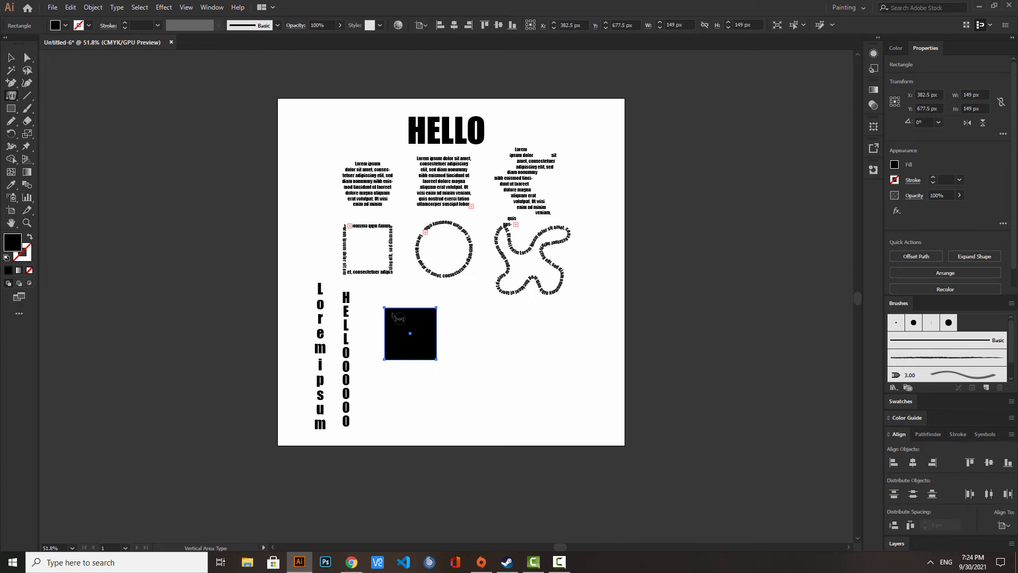
click(385, 331)
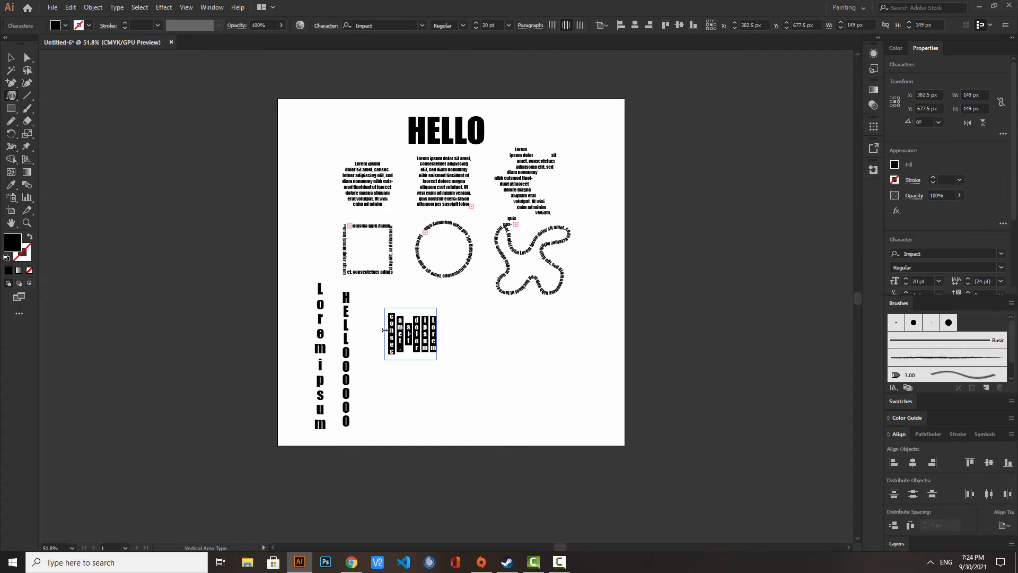
key(Escape)
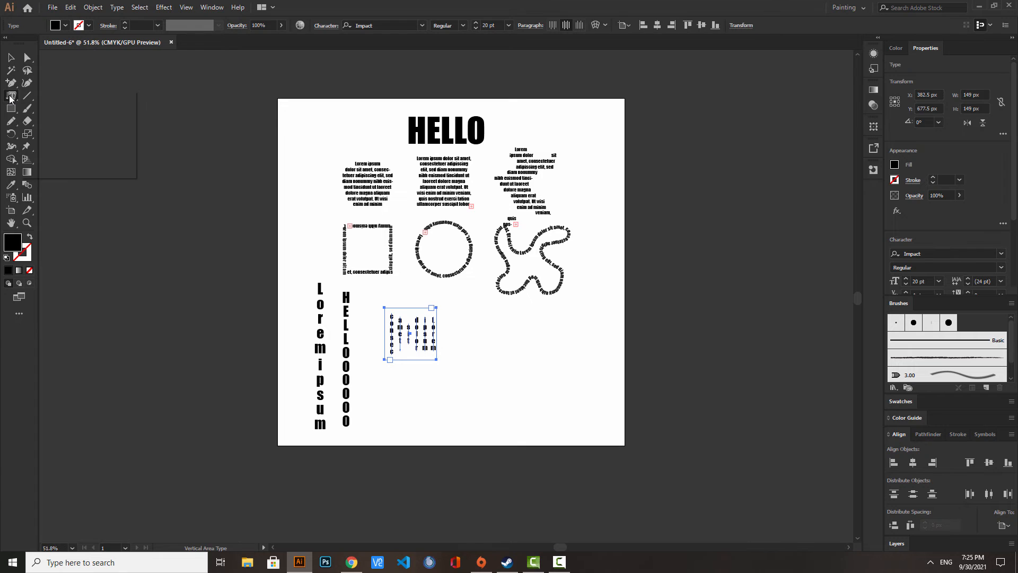
- Draw a square about 195 px wide right of the vertical area text and run placeholder text along its outline with Vertical Type on a Path
click(11, 96)
click(90, 161)
click(11, 108)
drag(464, 323, 533, 391)
click(10, 99)
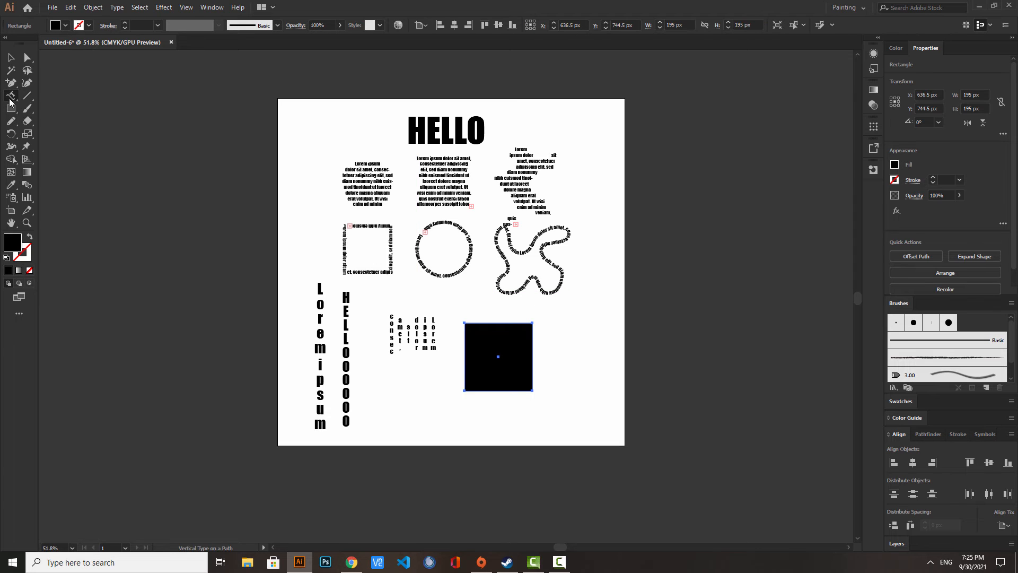
click(479, 324)
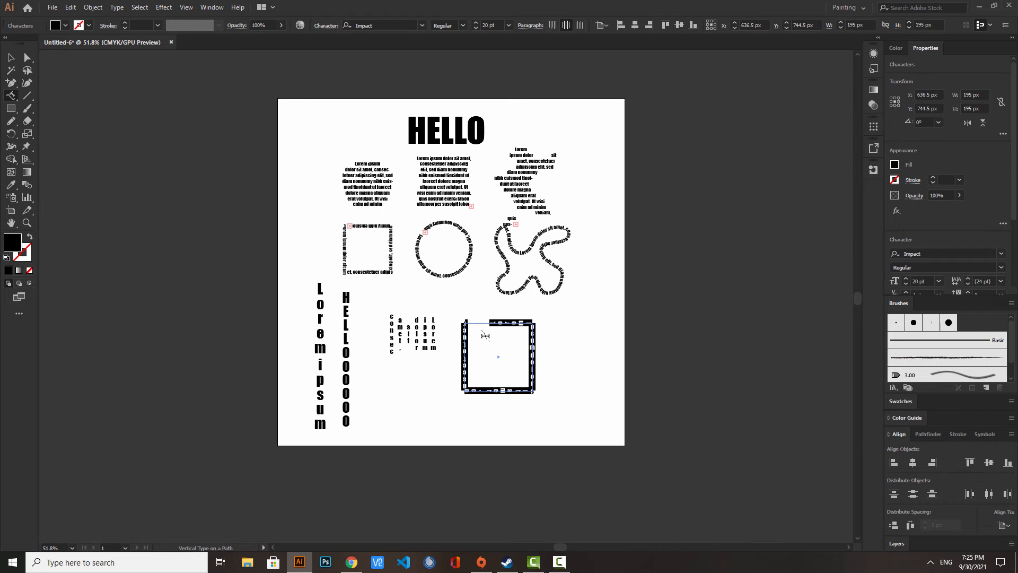
- Draw a wavy pencil path about 74 × 339 px right of the square path text and run vertical placeholder text along it
click(29, 224)
drag(532, 377, 693, 284)
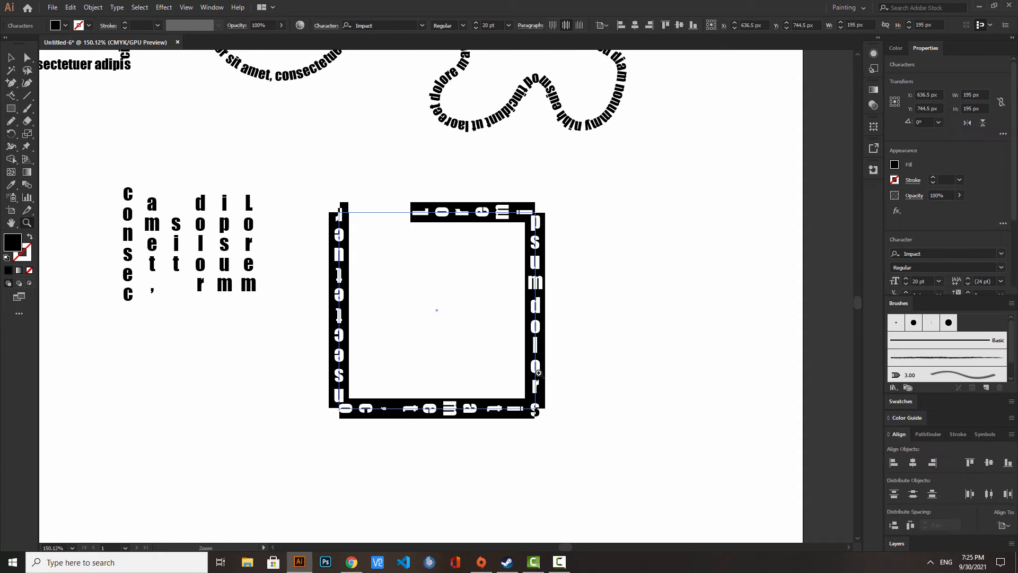
click(10, 123)
mouse_move(679, 173)
mouse_down()
mouse_move(626, 199)
mouse_move(672, 263)
mouse_move(678, 314)
mouse_move(616, 374)
mouse_move(637, 432)
mouse_move(608, 512)
mouse_up()
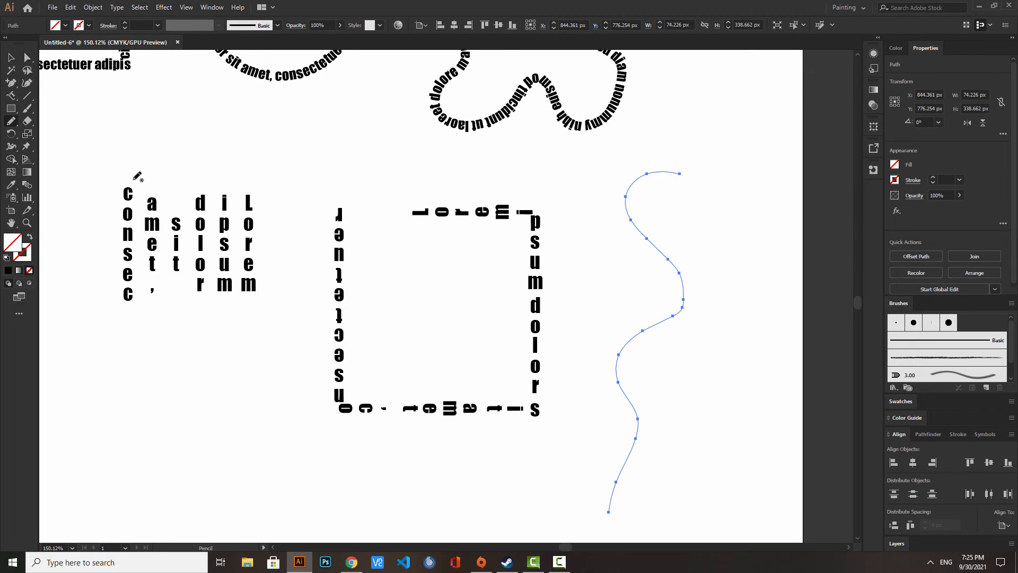
click(11, 96)
click(641, 177)
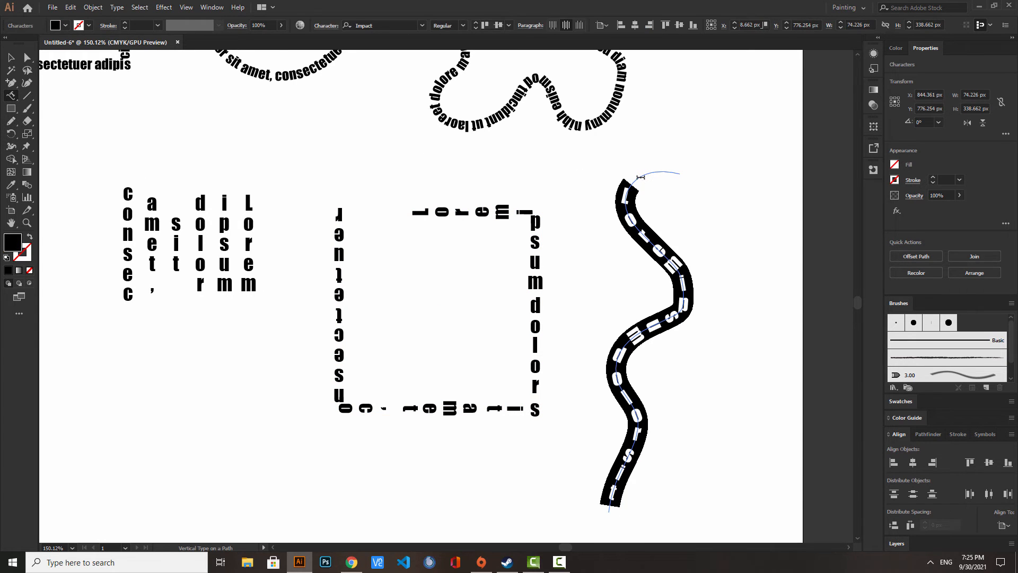
key(Escape)
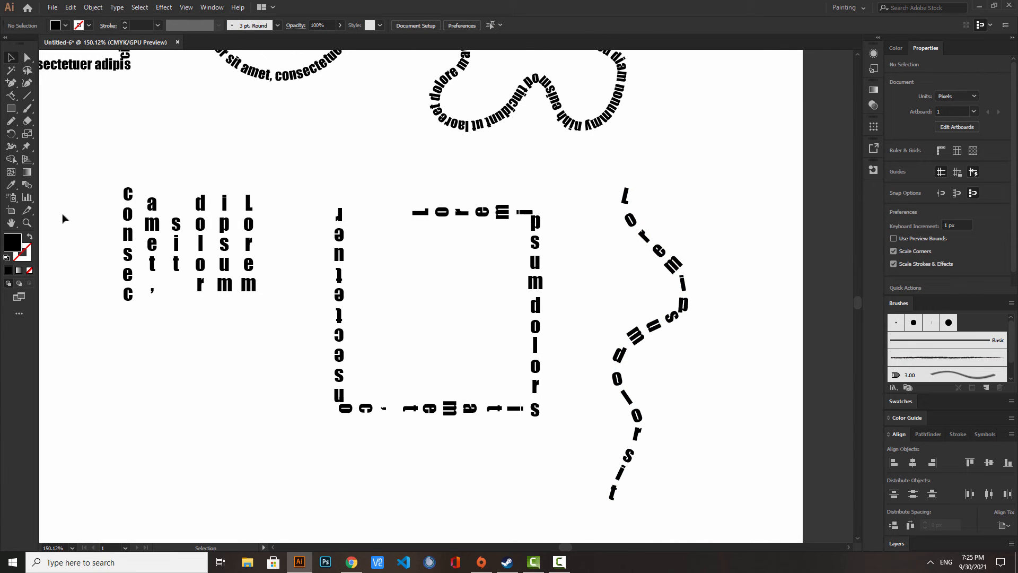
- Using the Touch Type tool, reduce the height of the letter E in the vertical word "HELLOOOOOO"
click(27, 224)
drag(441, 200, 303, 189)
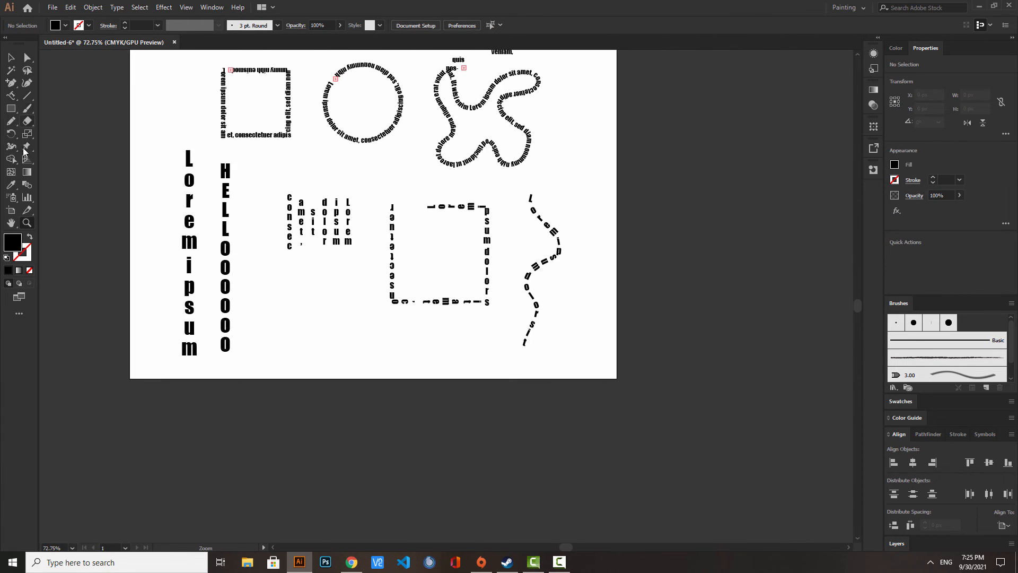
click(12, 96)
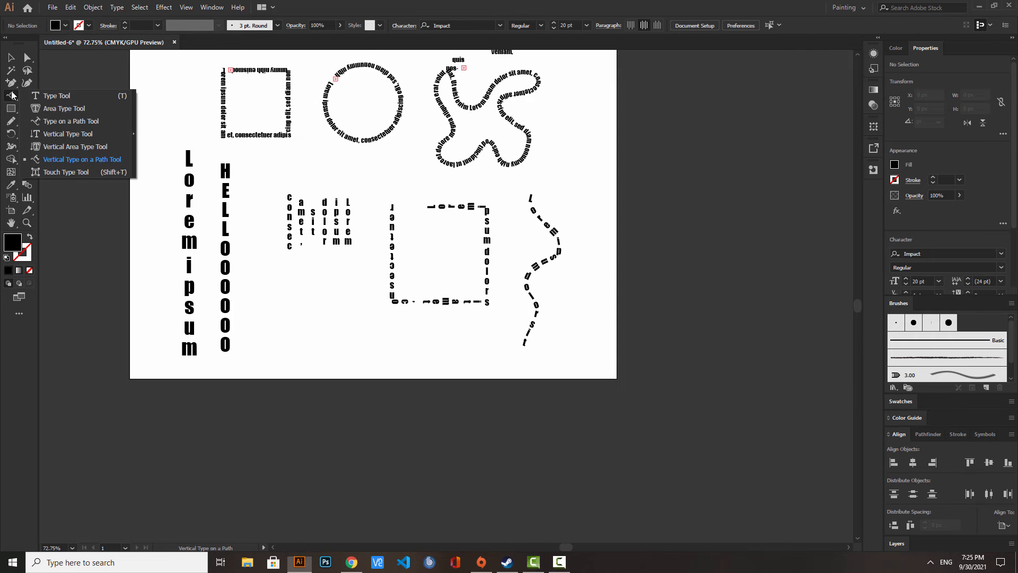
click(91, 171)
scroll(114, 247, up, 2)
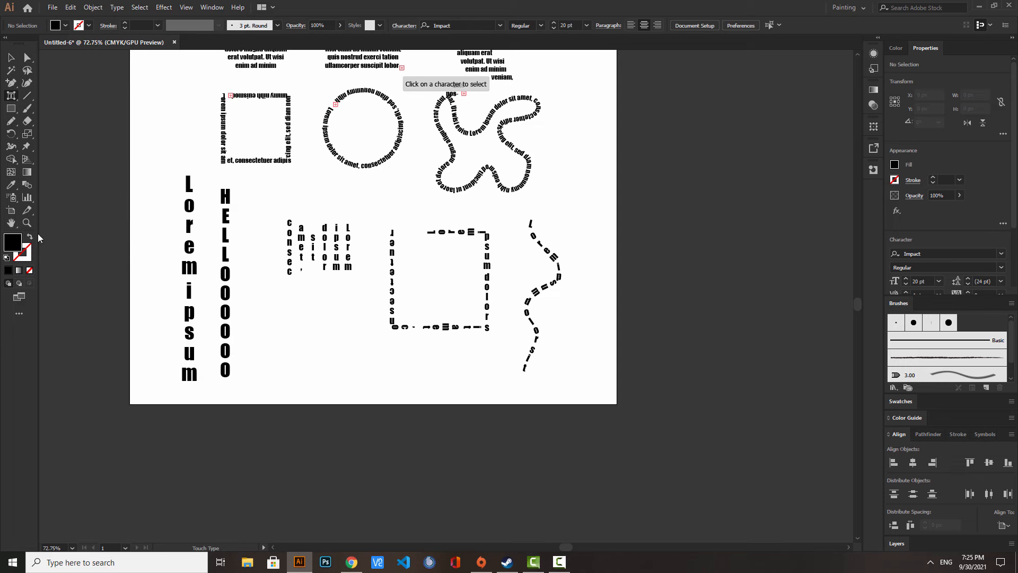
key(z)
drag(229, 226, 370, 162)
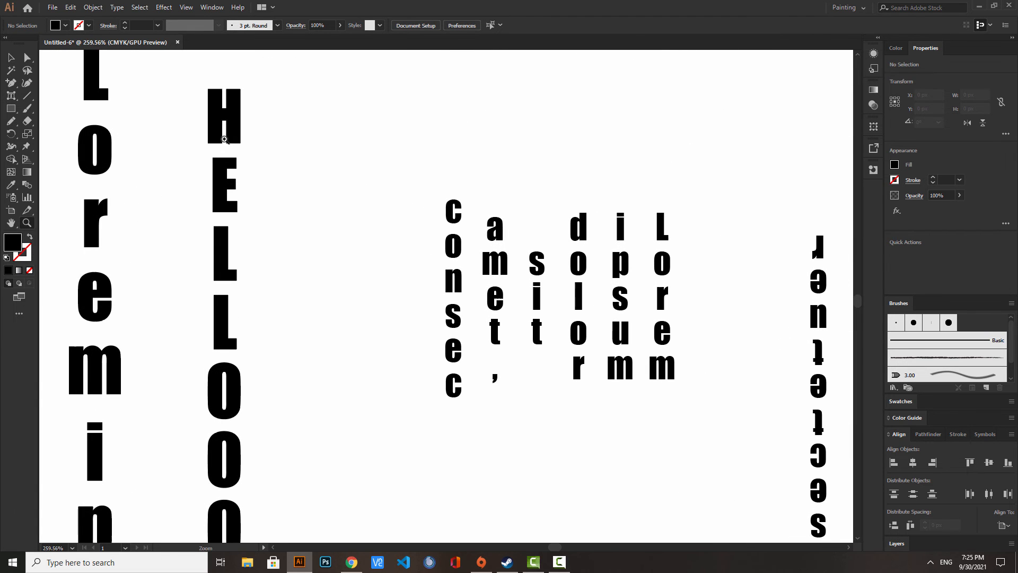
click(13, 97)
click(220, 187)
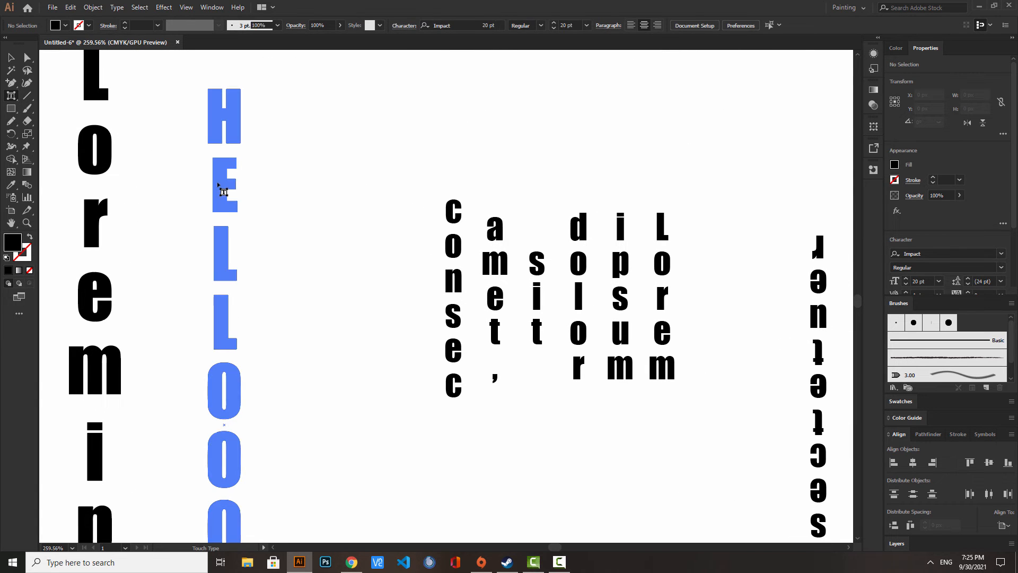
drag(240, 219, 240, 193)
- Widen and rotate the second L of the vertical "HELLOOOOOO", and shorten its second O with Touch Type
click(223, 310)
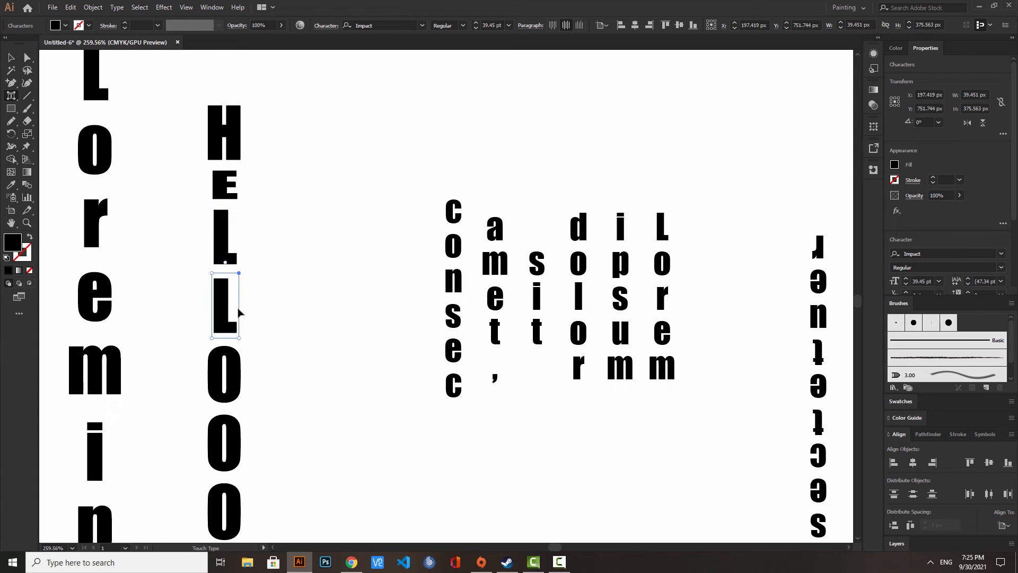
drag(240, 274, 198, 246)
scroll(287, 382, down, 2)
scroll(287, 382, down, 4)
click(229, 334)
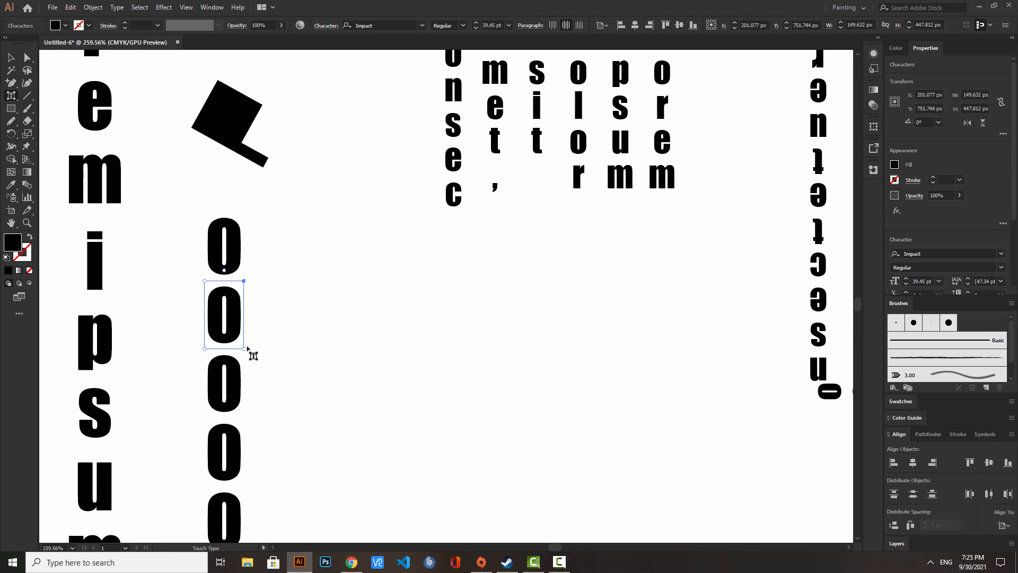
drag(245, 349, 252, 320)
- In the large "HELLO" heading, stretch the letter E taller and tilt it clockwise using Touch Type
scroll(489, 295, up, 6)
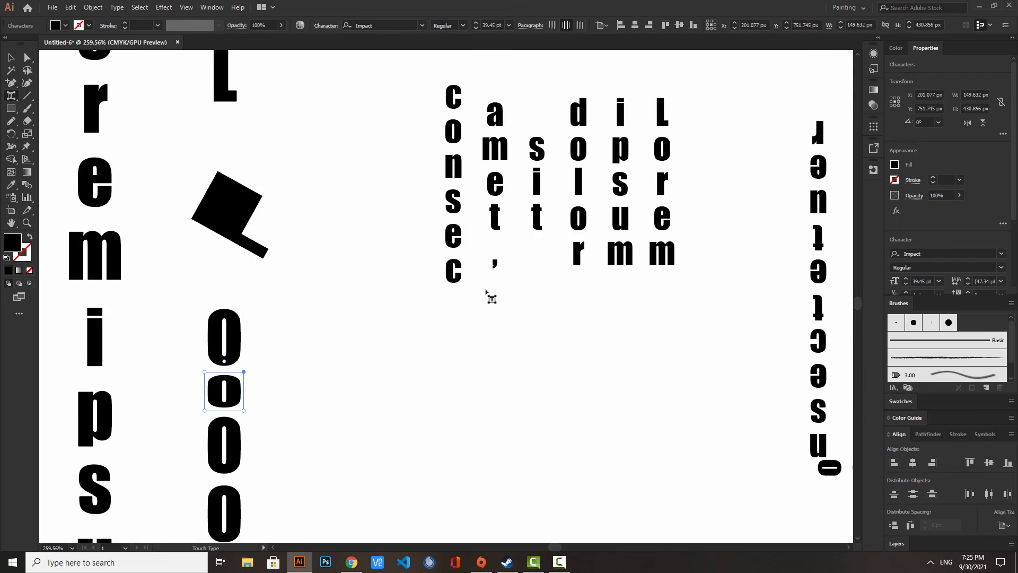
scroll(328, 239, up, 7)
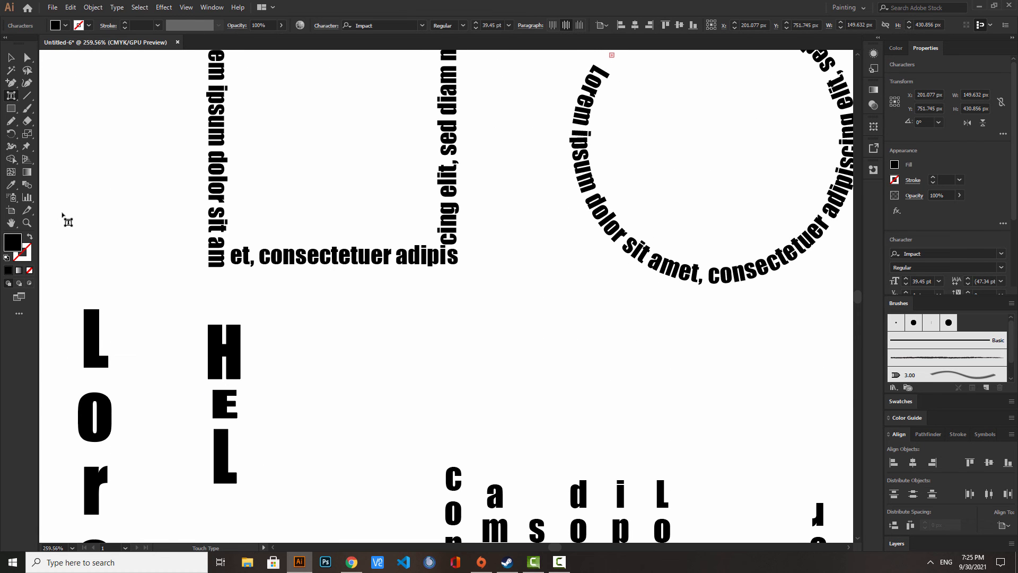
click(29, 227)
drag(290, 203, 175, 234)
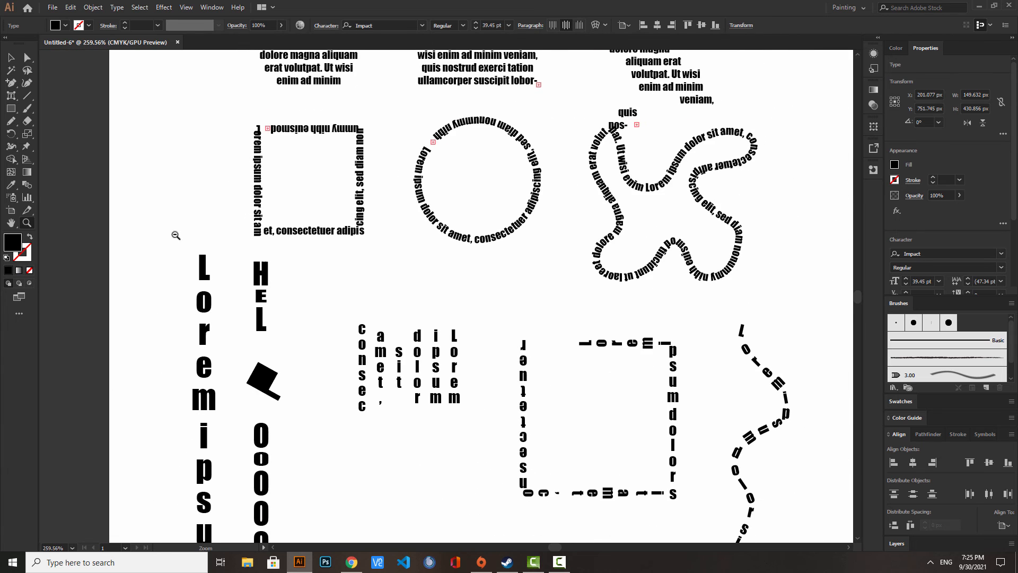
scroll(412, 200, up, 2)
scroll(413, 200, up, 6)
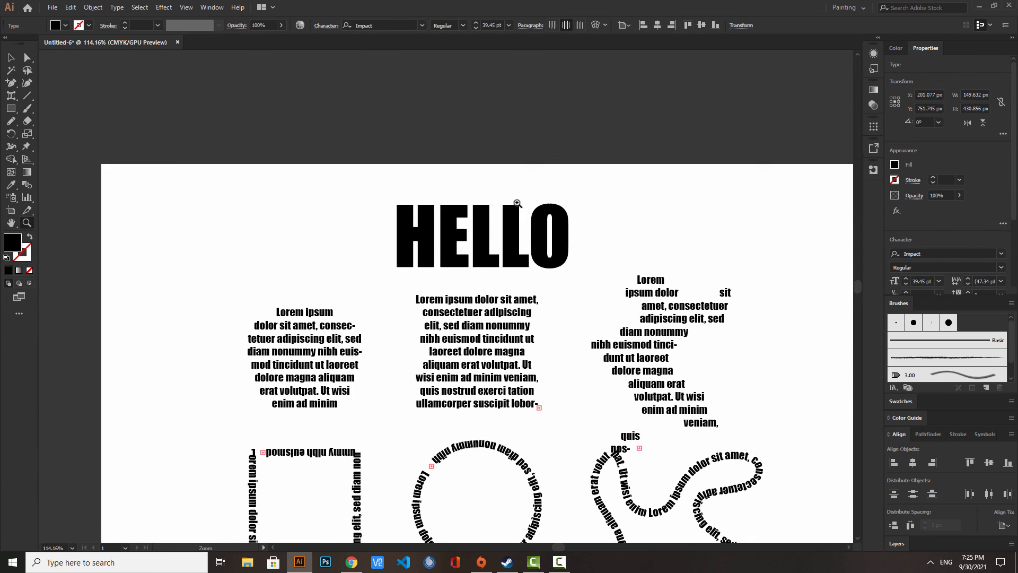
drag(467, 231, 597, 182)
click(13, 101)
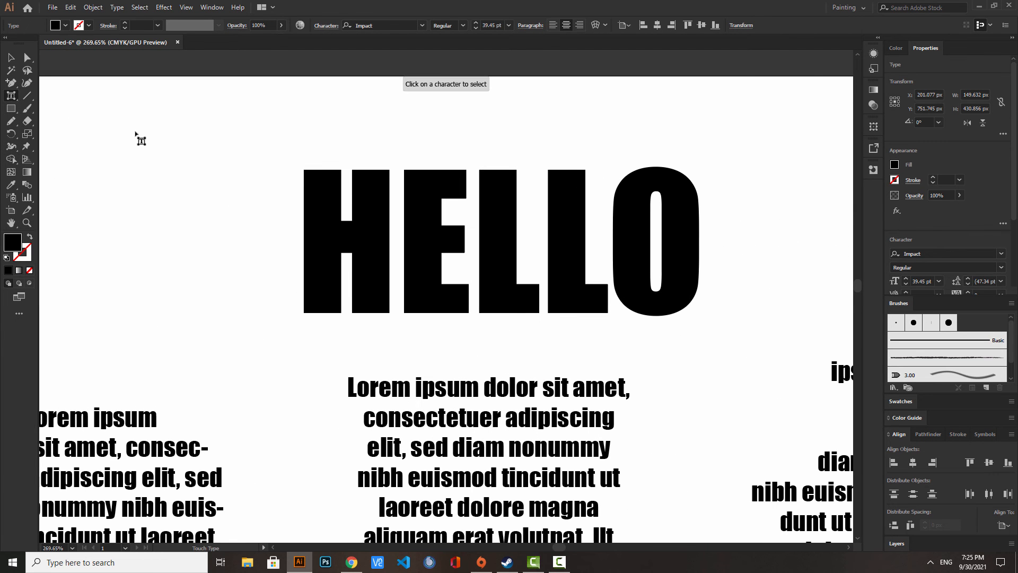
click(431, 204)
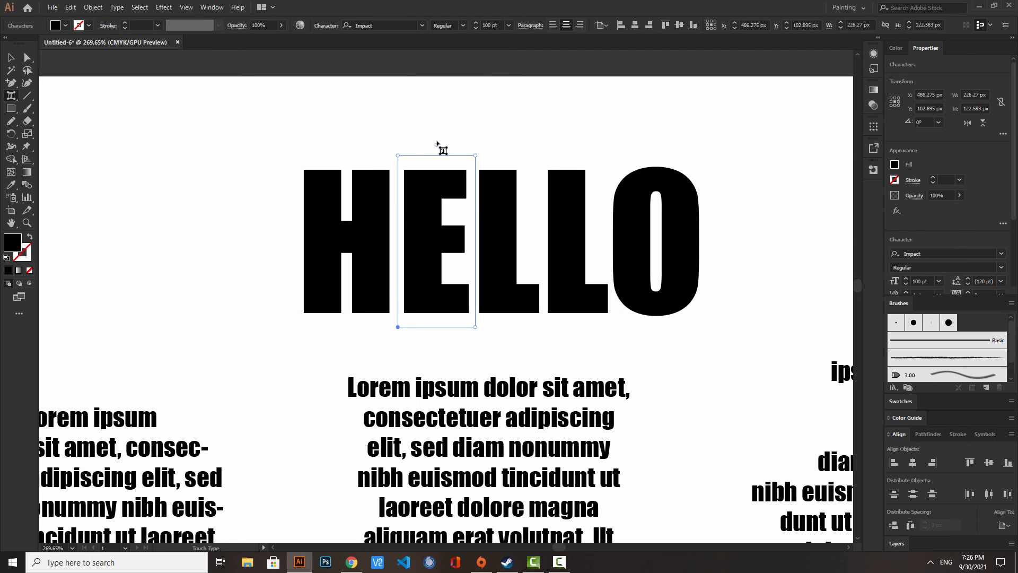
drag(437, 146, 431, 109)
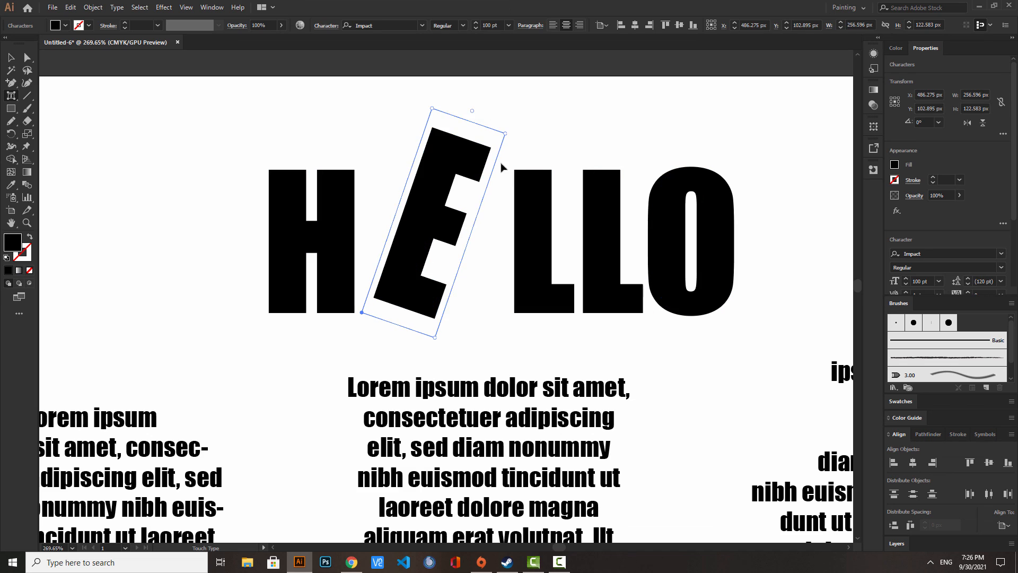
- Lower the second L of the "HELLO" heading below the baseline and raise the first L slightly
click(592, 218)
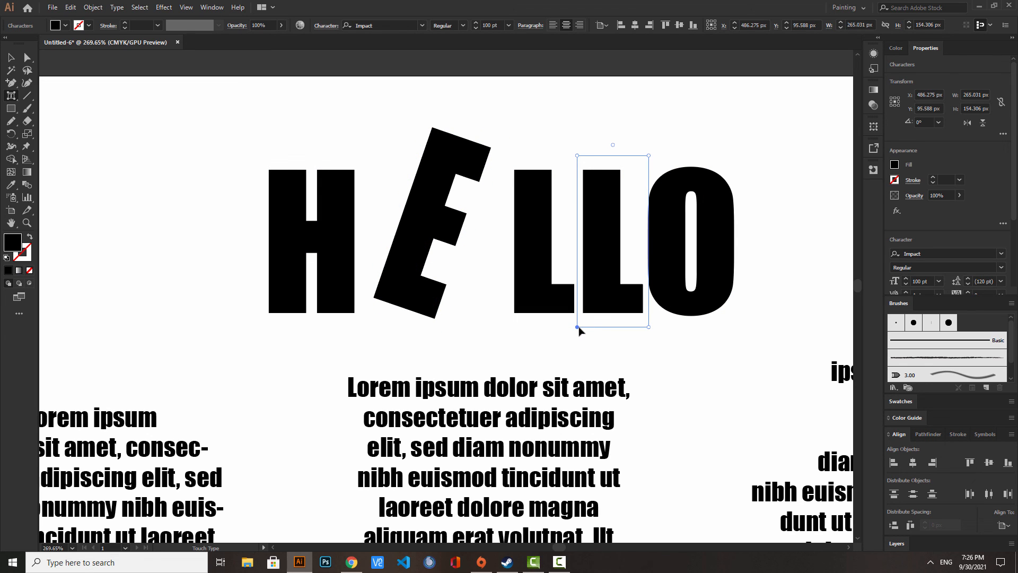
drag(576, 330, 564, 362)
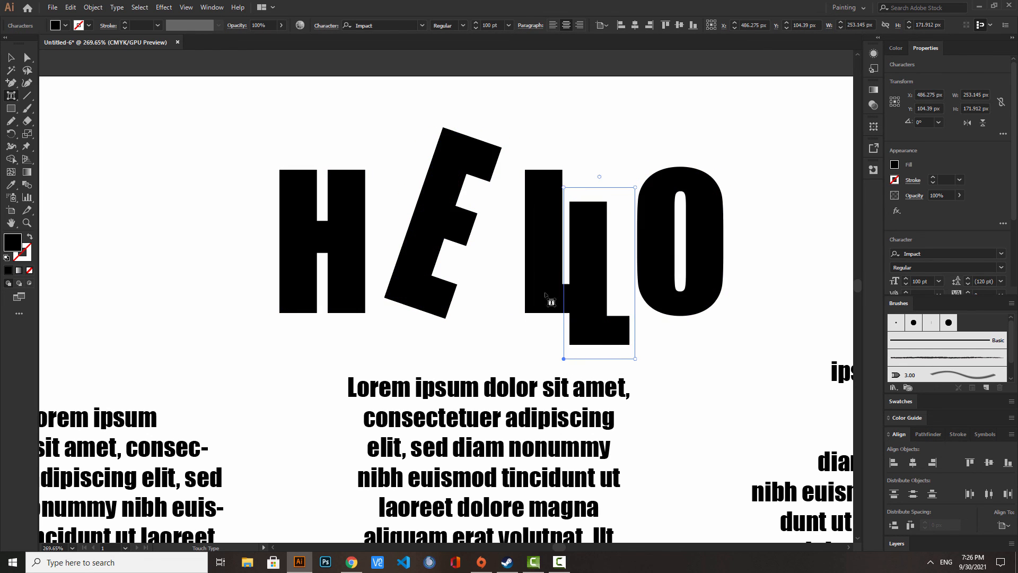
click(534, 295)
click(537, 272)
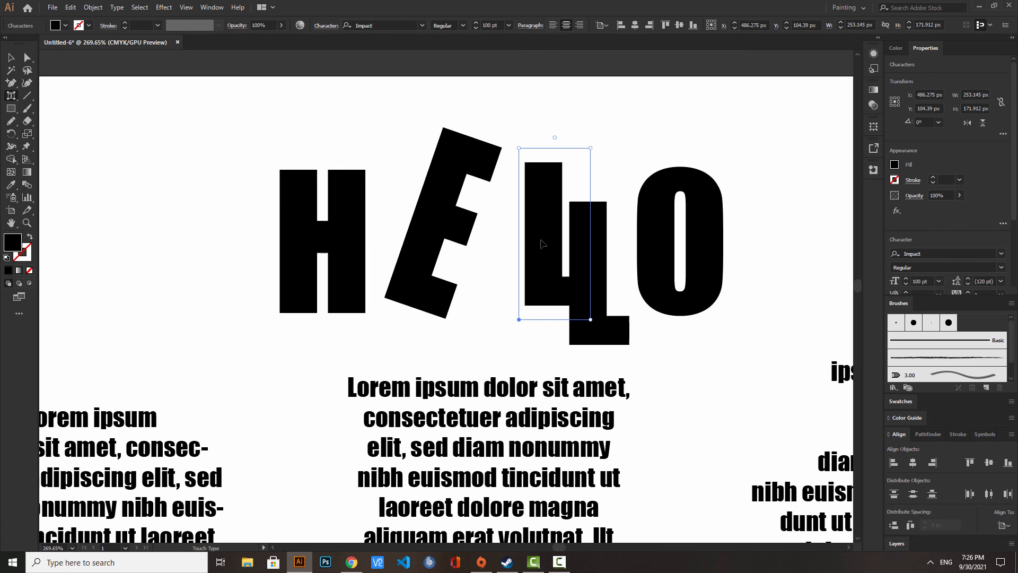
- Stretch the heading's first L taller and shift it towards the E, and widen the second L
drag(525, 156, 501, 104)
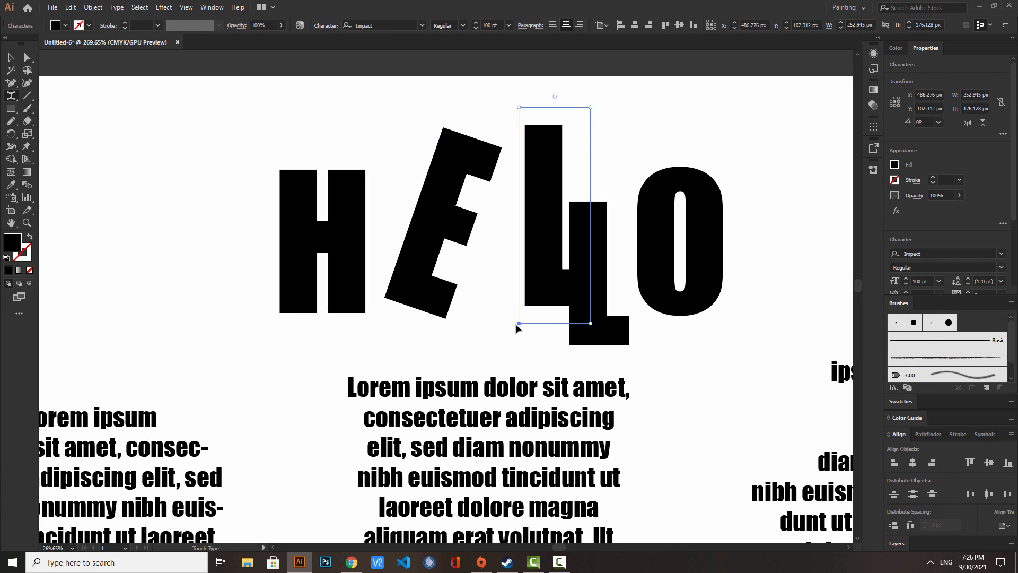
drag(518, 325, 507, 325)
click(603, 335)
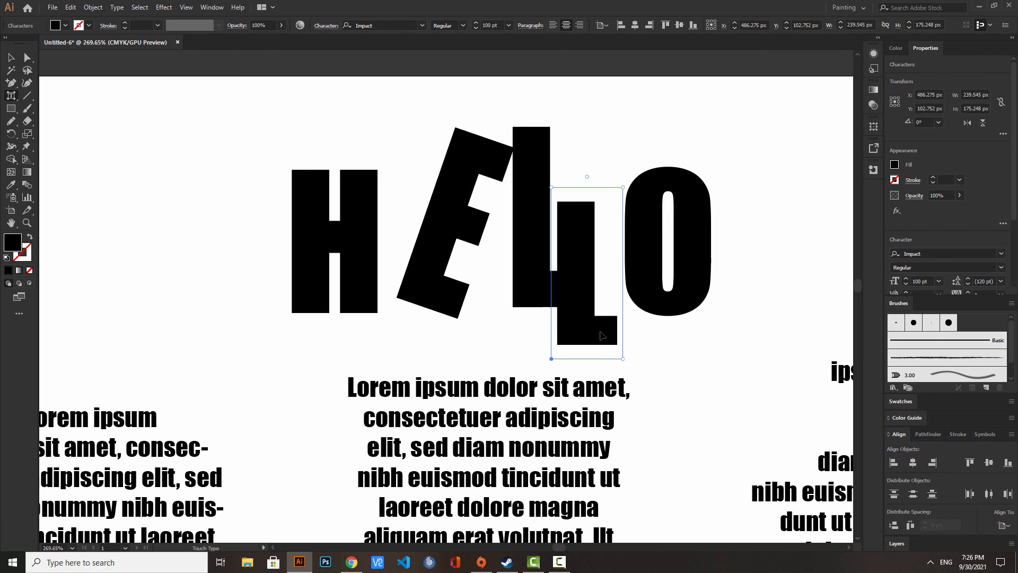
drag(623, 360, 692, 348)
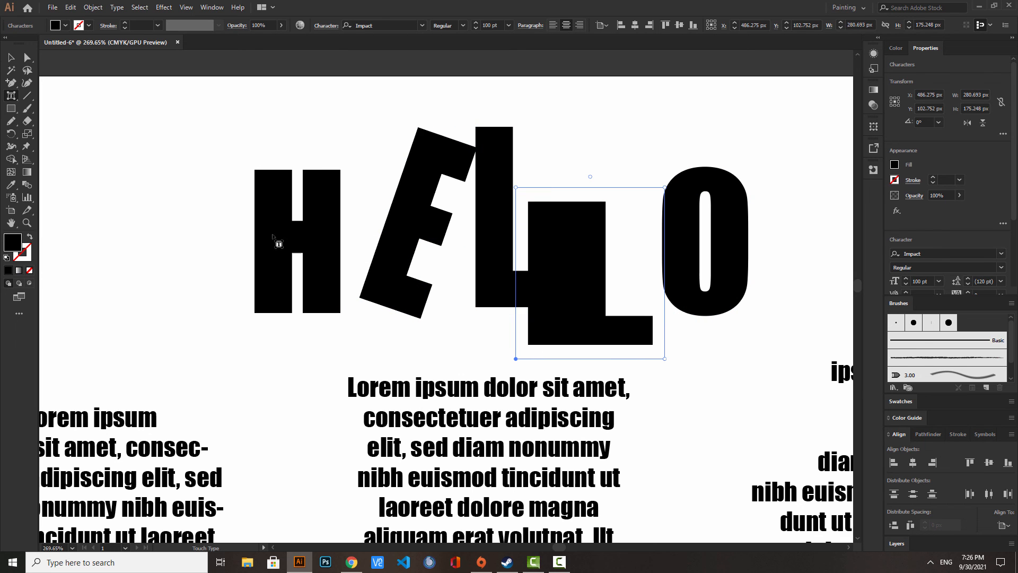
- Select all the text objects on the artboard and delete them
click(27, 223)
drag(425, 213, 180, 234)
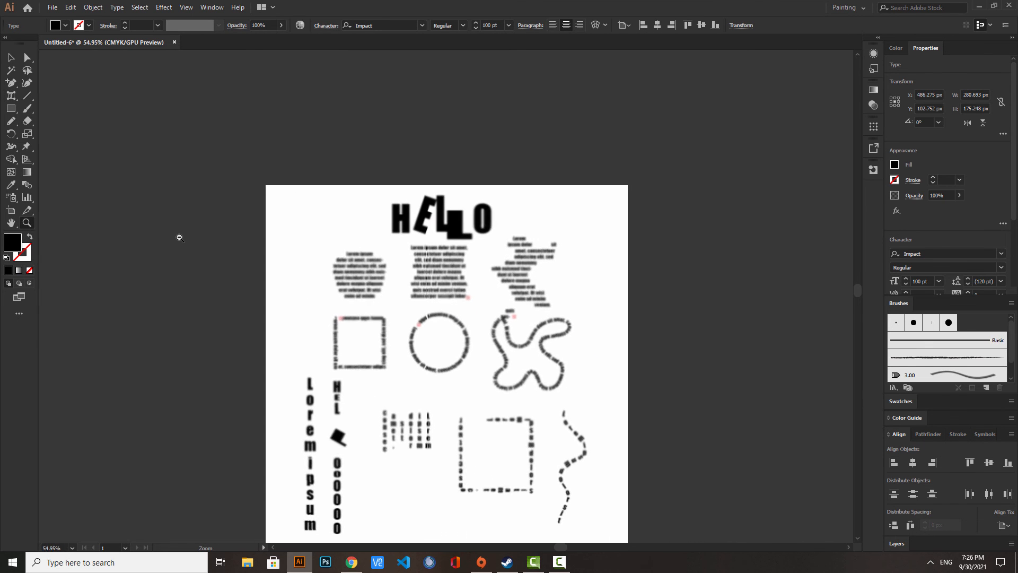
scroll(419, 282, down, 4)
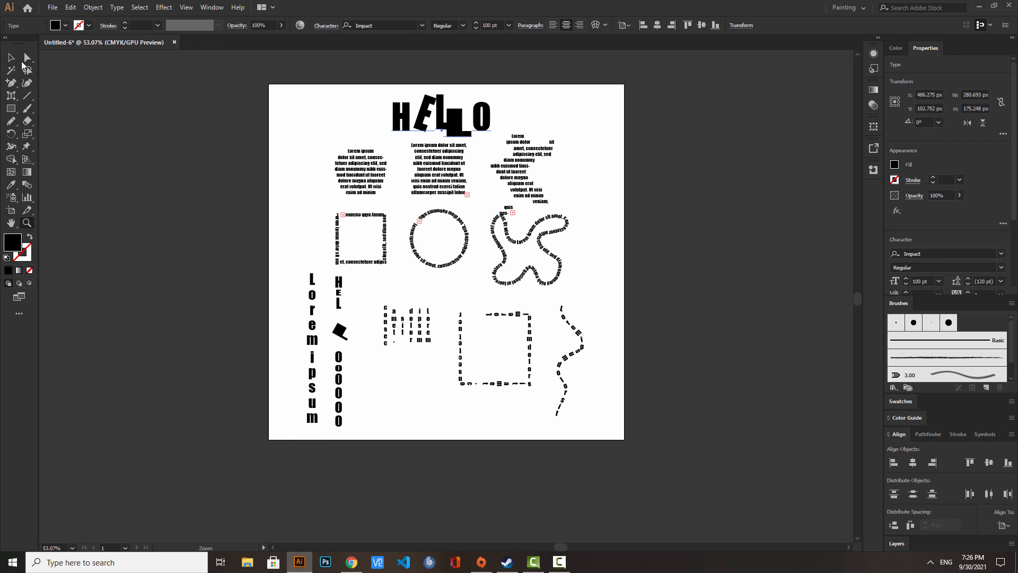
click(11, 57)
drag(260, 77, 638, 451)
key(Delete)
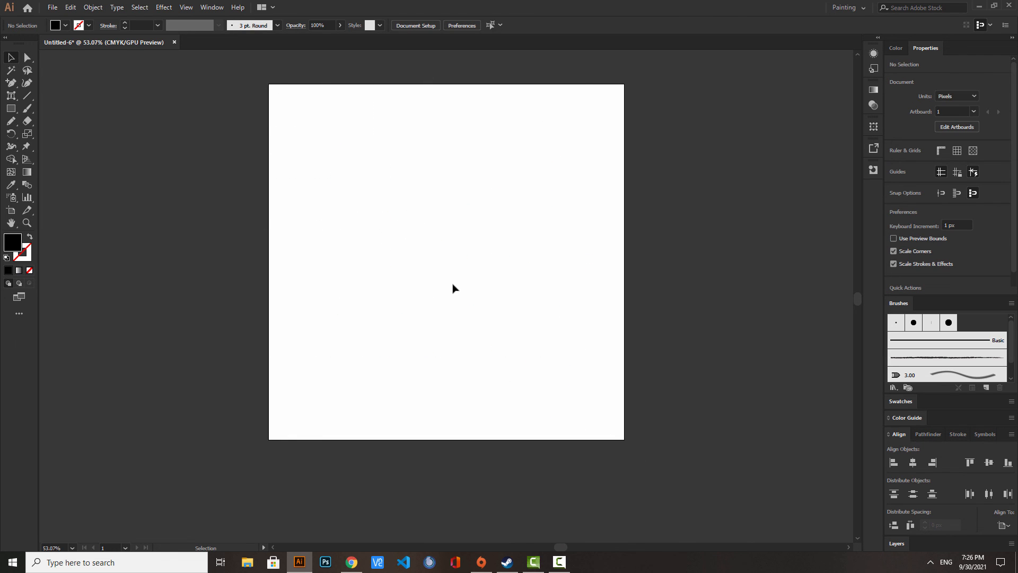